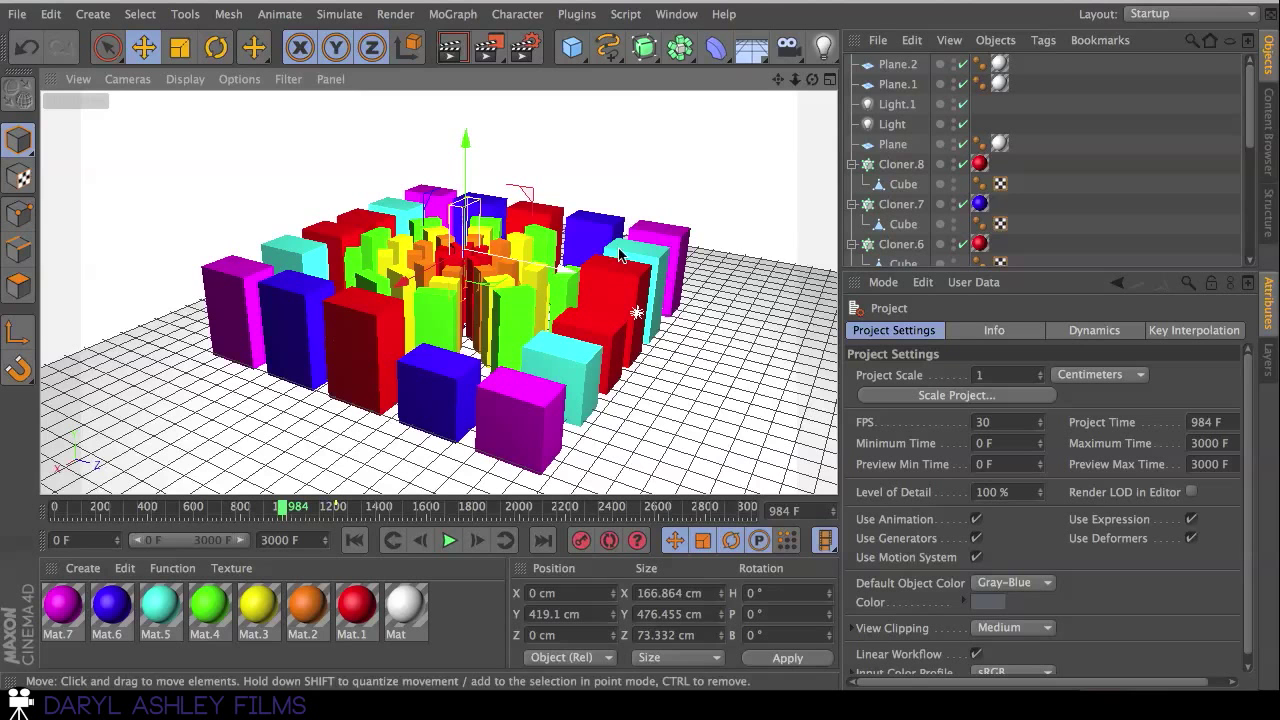
Preview-render the finished coloured block scene in the viewport and briefly play its animation
{"action": "left_click", "coordinate": [450, 47]}
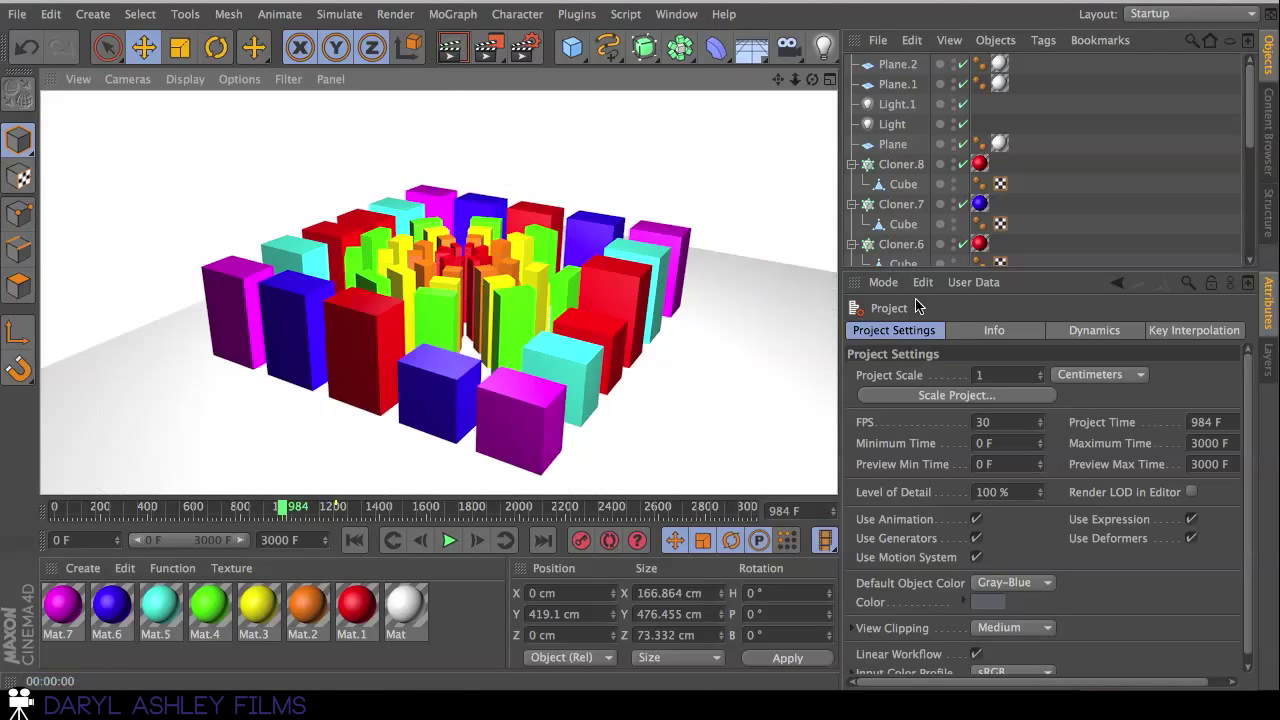
{"action": "left_click", "coordinate": [714, 260]}
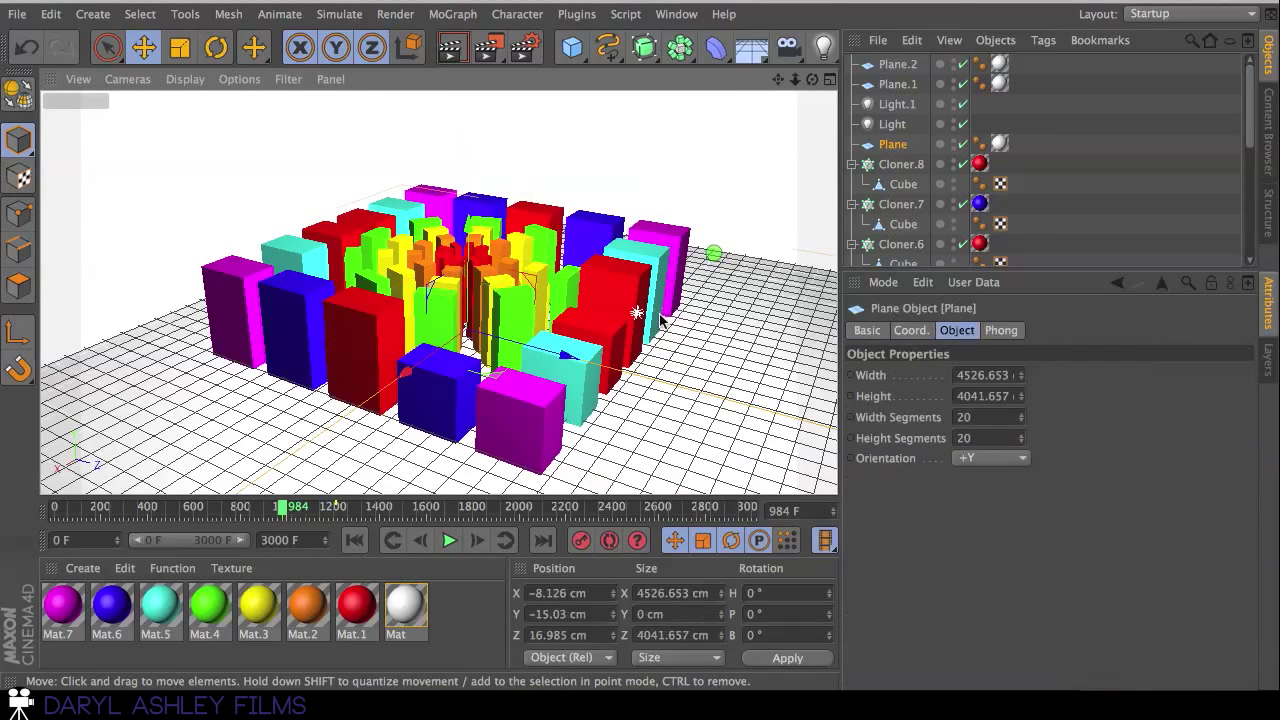
{"action": "left_click", "coordinate": [449, 541]}
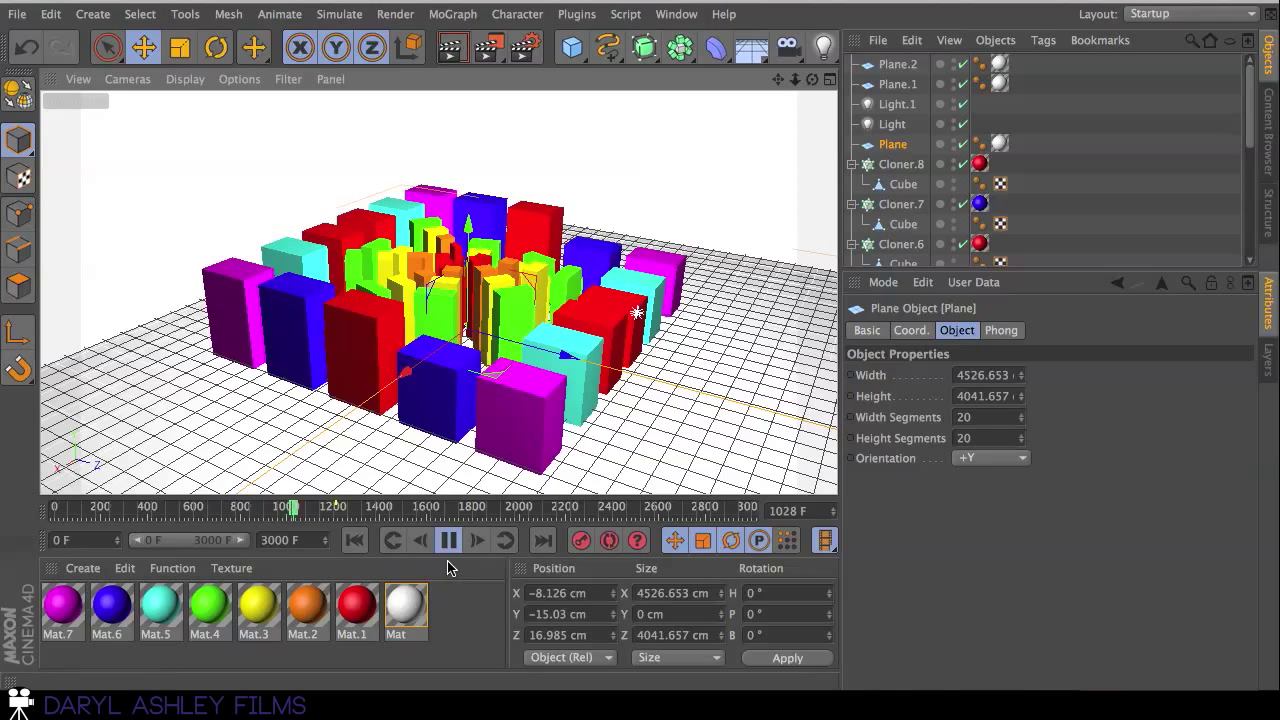
{"action": "left_click", "coordinate": [449, 541]}
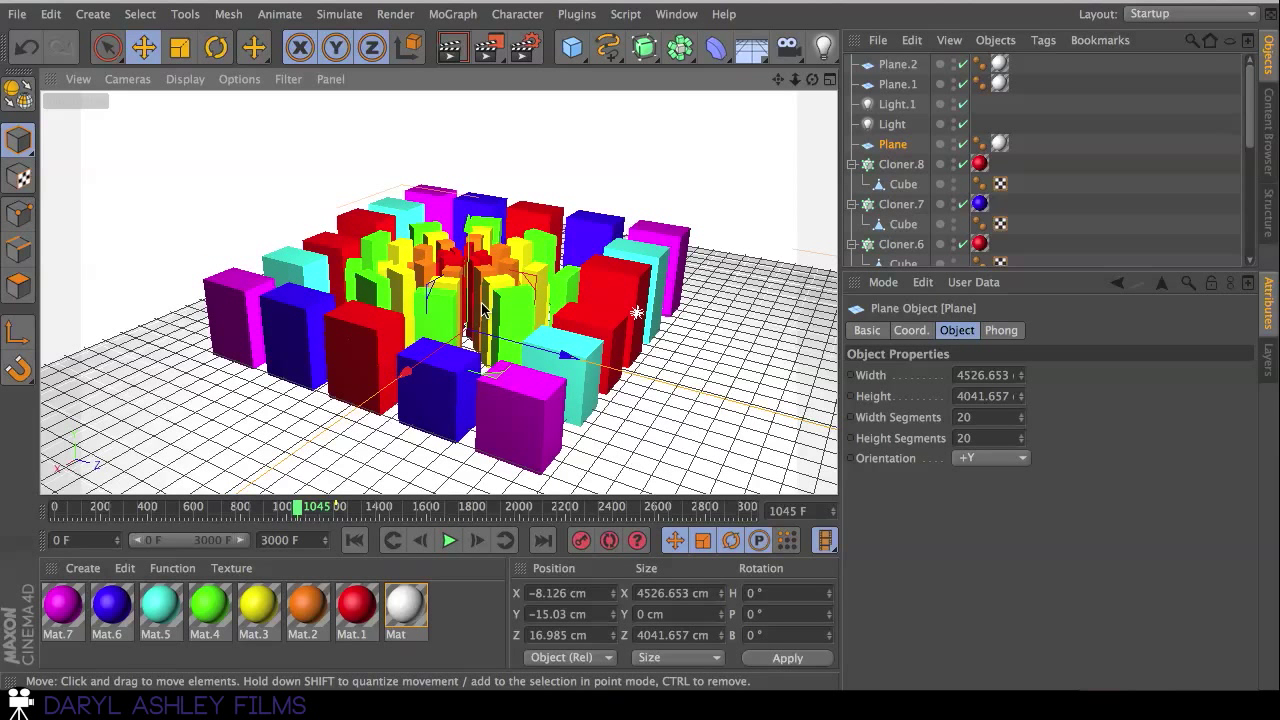
Start a new empty project with the perspective view facing along the Z axis
{"action": "left_click", "coordinate": [17, 14]}
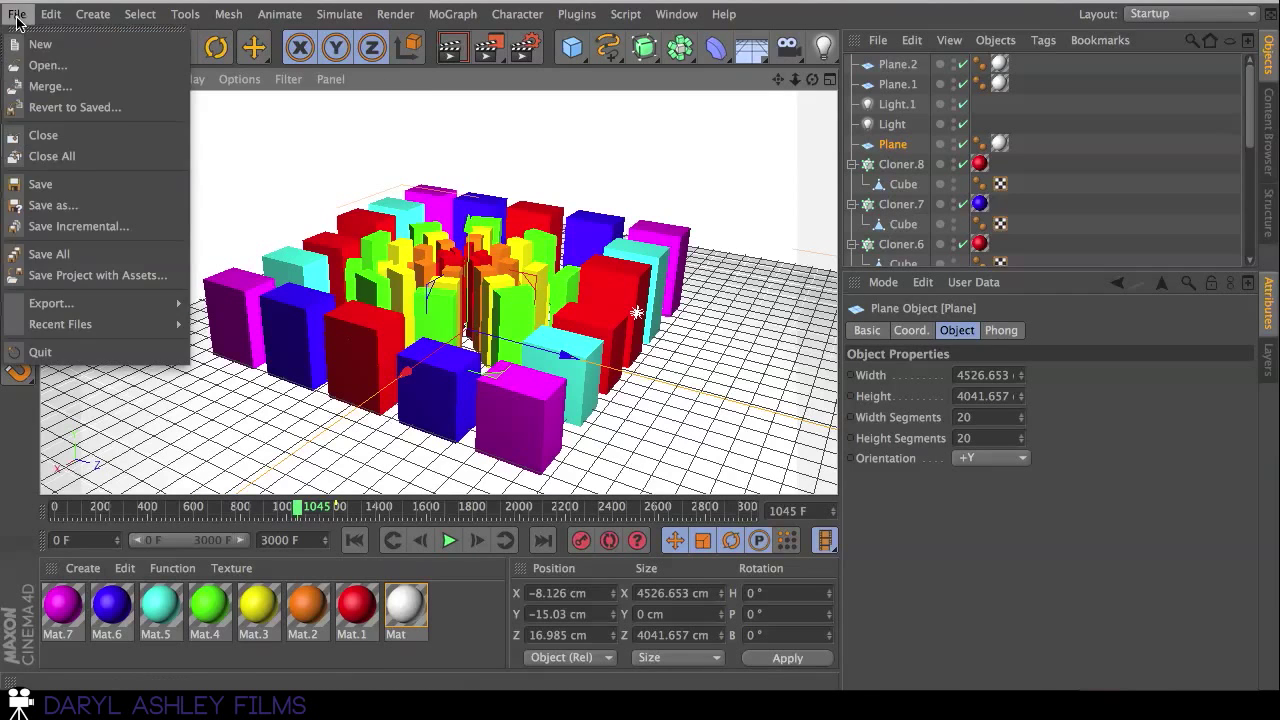
{"action": "left_click", "coordinate": [40, 44]}
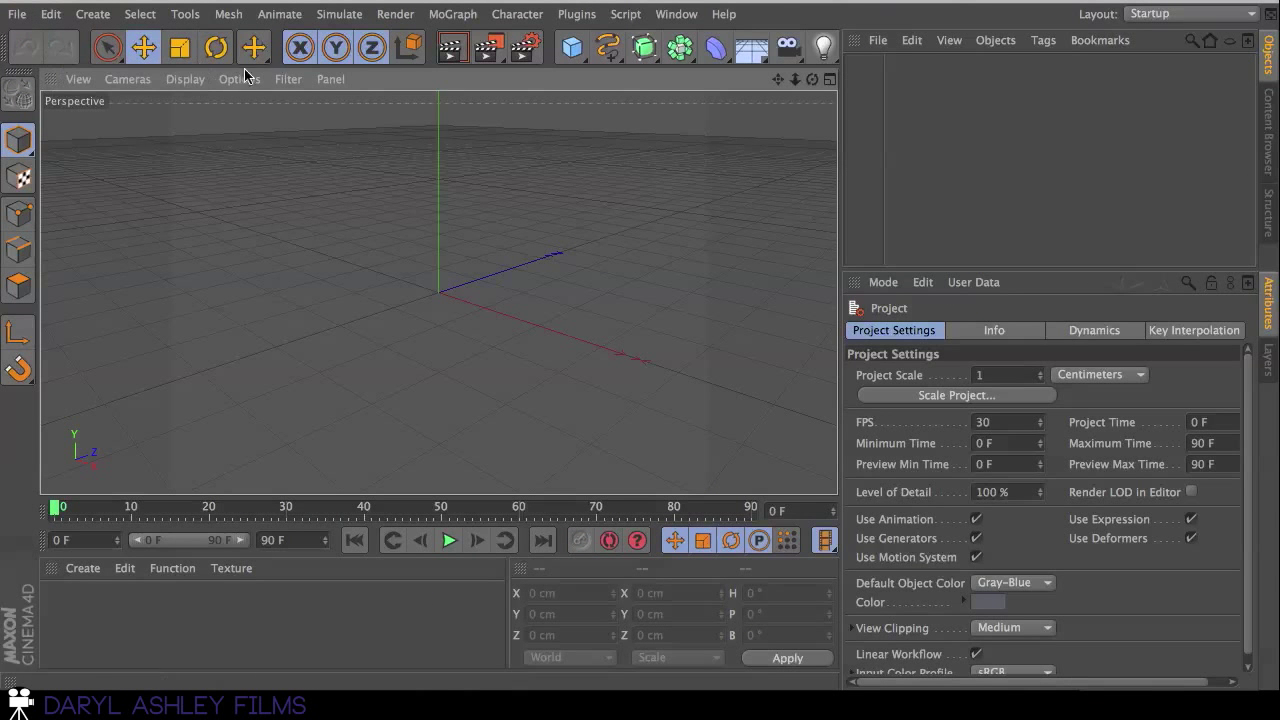
{"action": "left_click_drag", "start_coordinate": [640, 337], "coordinate": [639, 335], "text": "alt"}
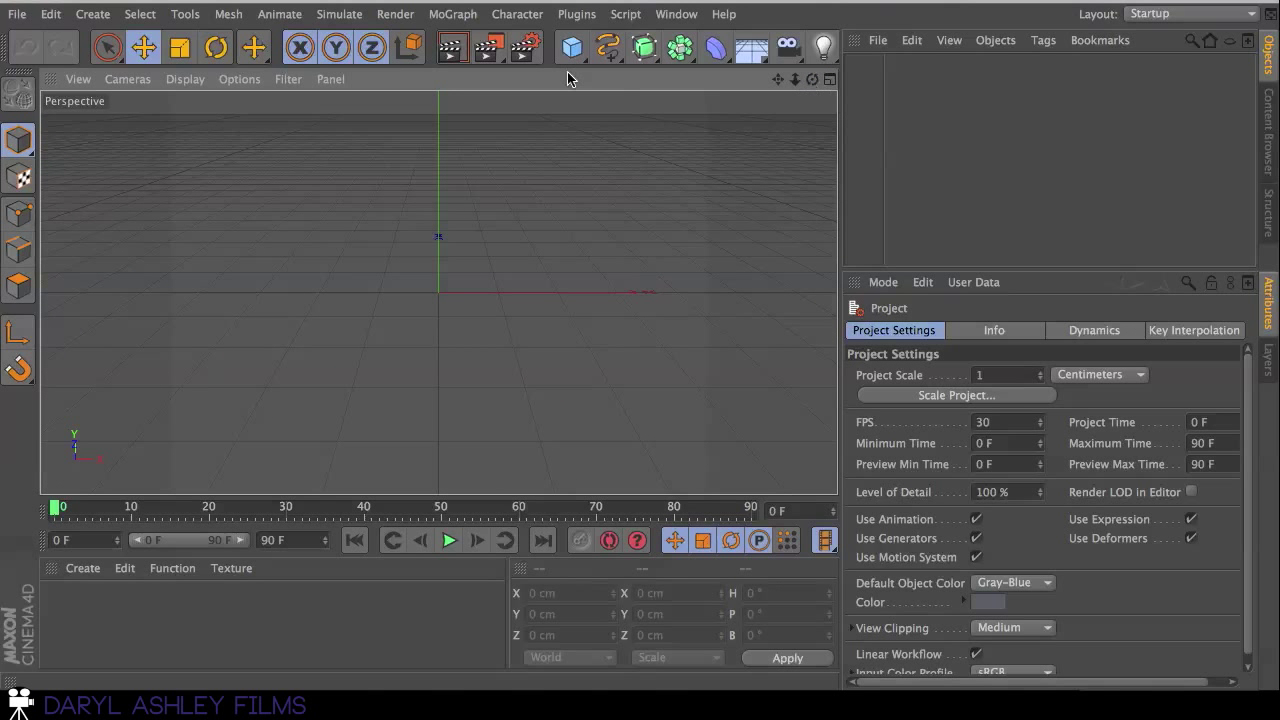
Set the render output size to 1280 x 720 pixels in the render settings
{"action": "left_click", "coordinate": [522, 47]}
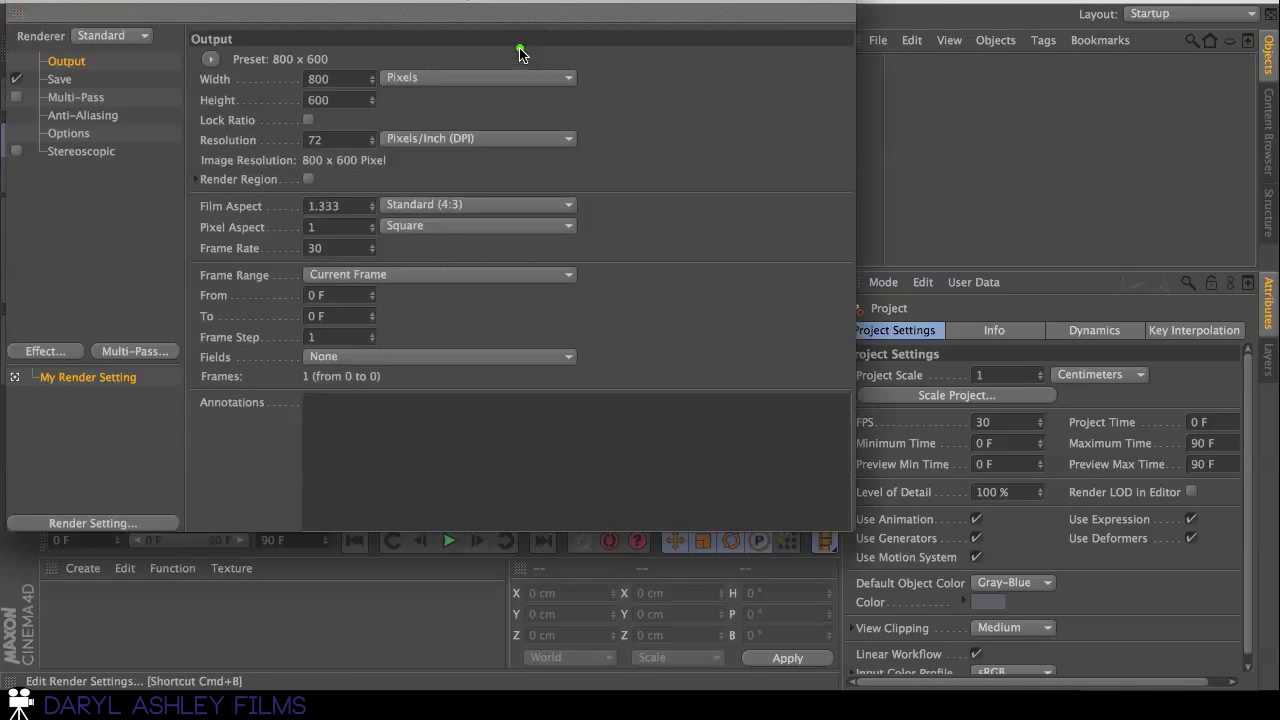
{"action": "left_click", "coordinate": [348, 104]}
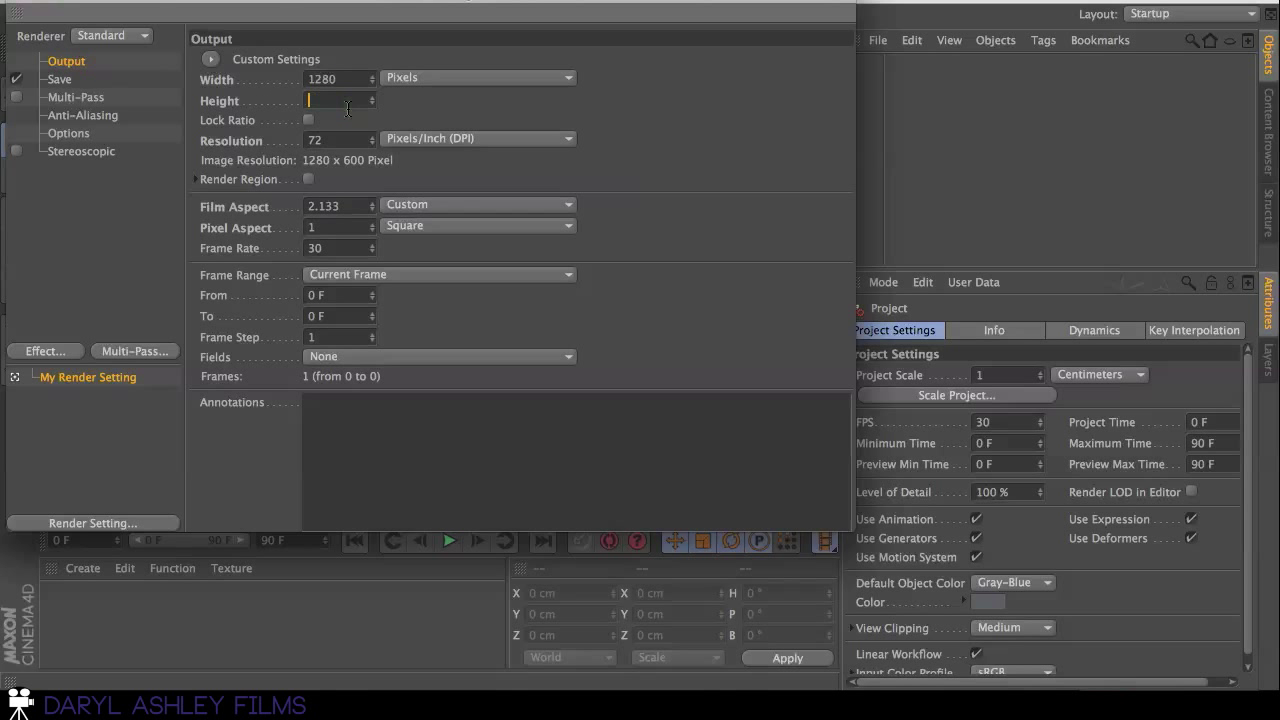
{"action": "type", "text": "720"}
{"action": "key", "text": "Return"}
{"action": "left_click", "coordinate": [15, 4]}
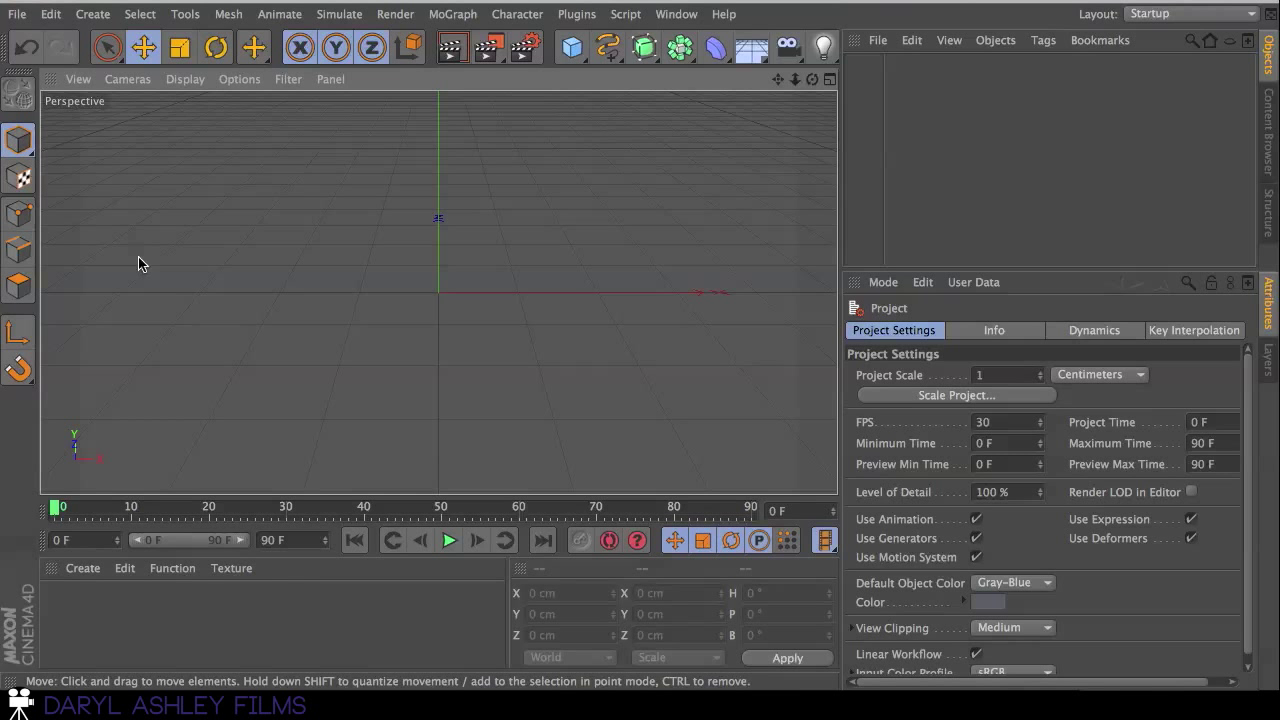
Add a Plane as the floor and stretch it to about 1193 cm wide and 1569 cm high
{"action": "scroll", "coordinate": [414, 251], "scroll_direction": "down", "scroll_amount": 3}
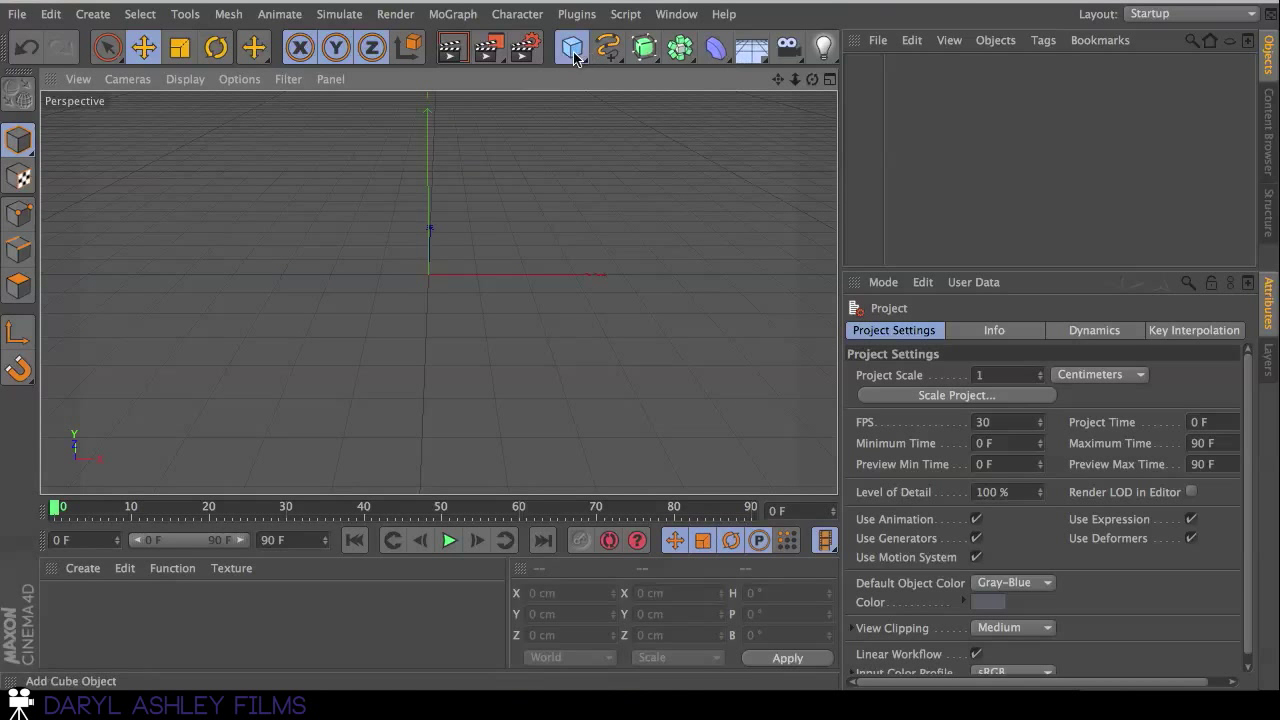
{"action": "left_click_drag", "start_coordinate": [573, 58], "coordinate": [738, 98]}
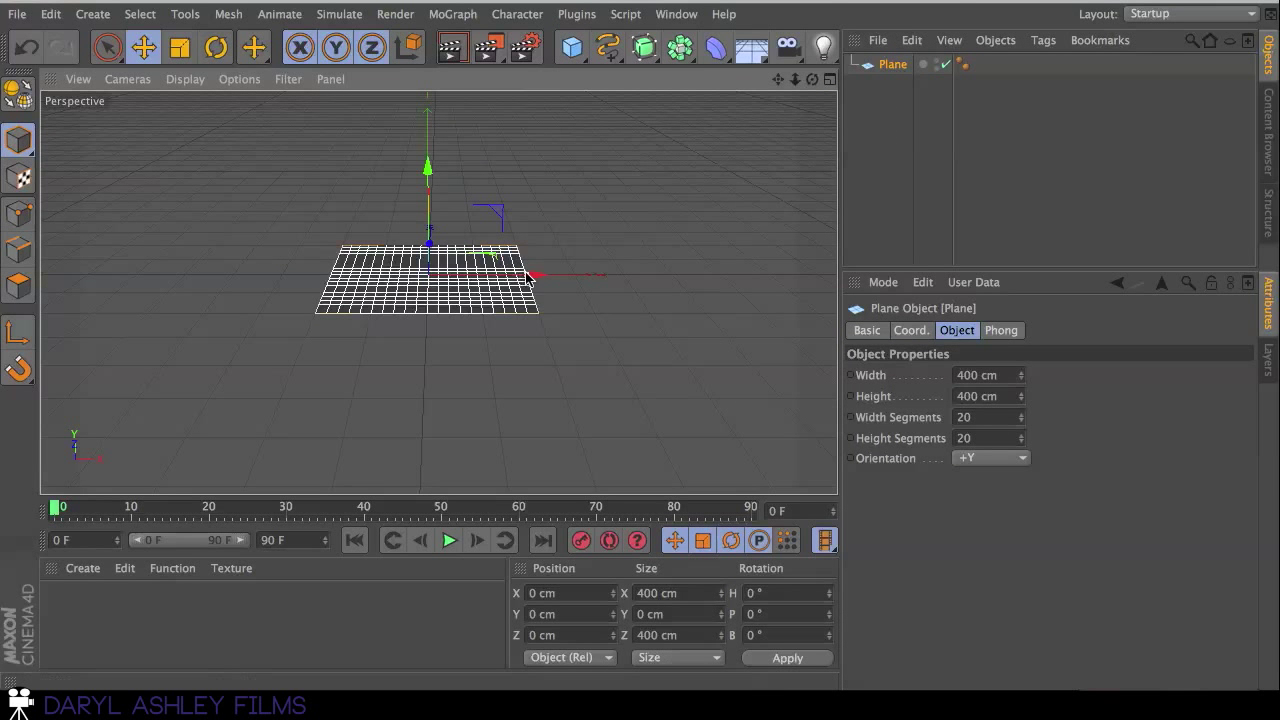
{"action": "left_click_drag", "start_coordinate": [526, 277], "coordinate": [709, 277]}
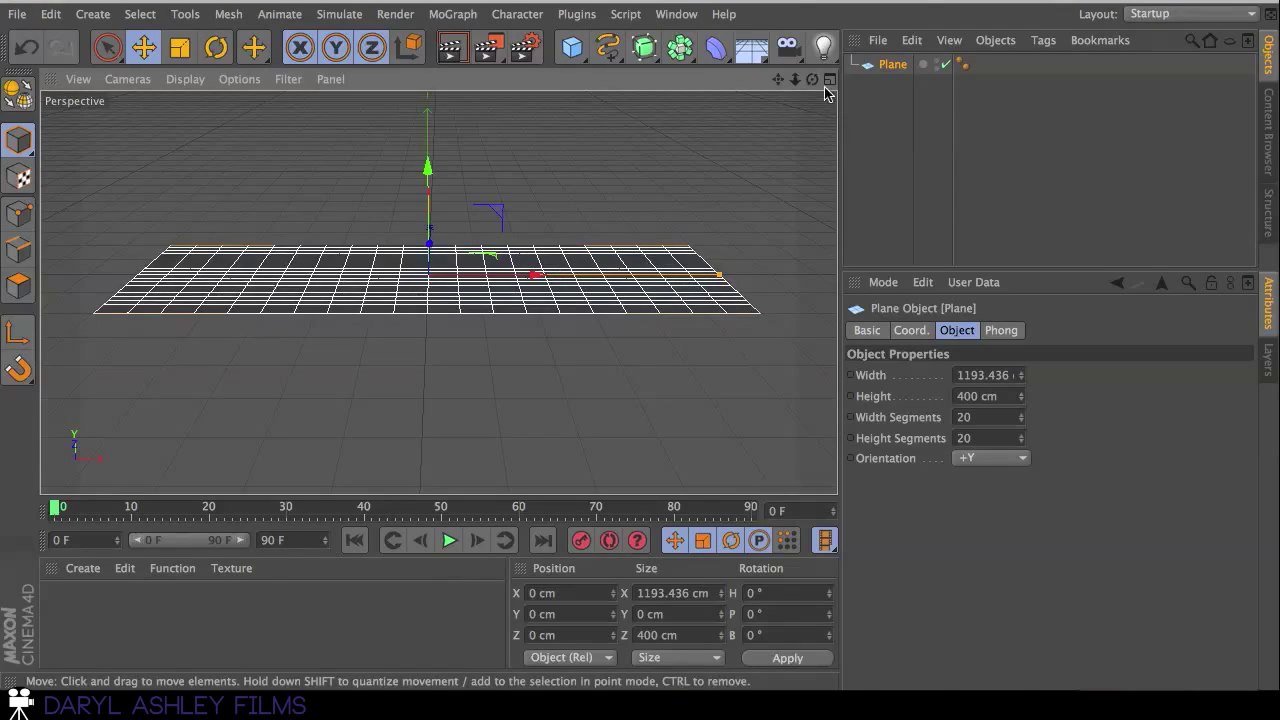
{"action": "left_click_drag", "start_coordinate": [811, 80], "coordinate": [590, 365]}
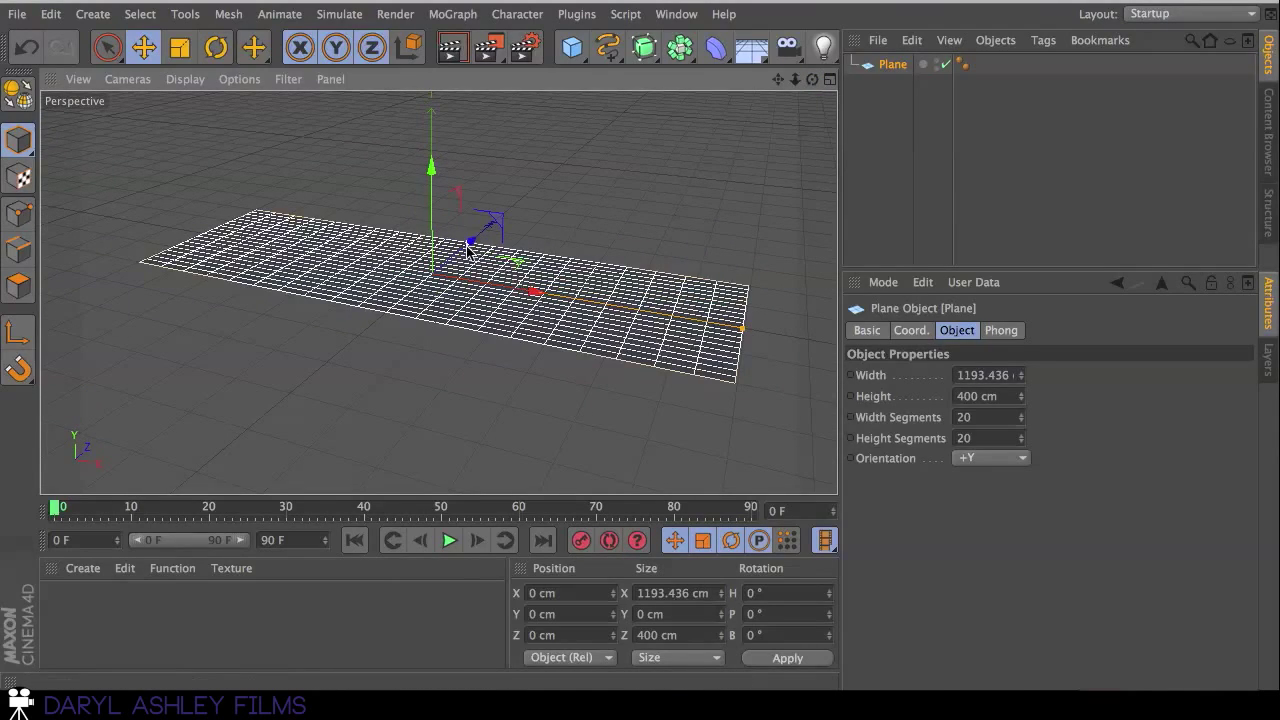
{"action": "left_click_drag", "start_coordinate": [467, 249], "coordinate": [543, 181]}
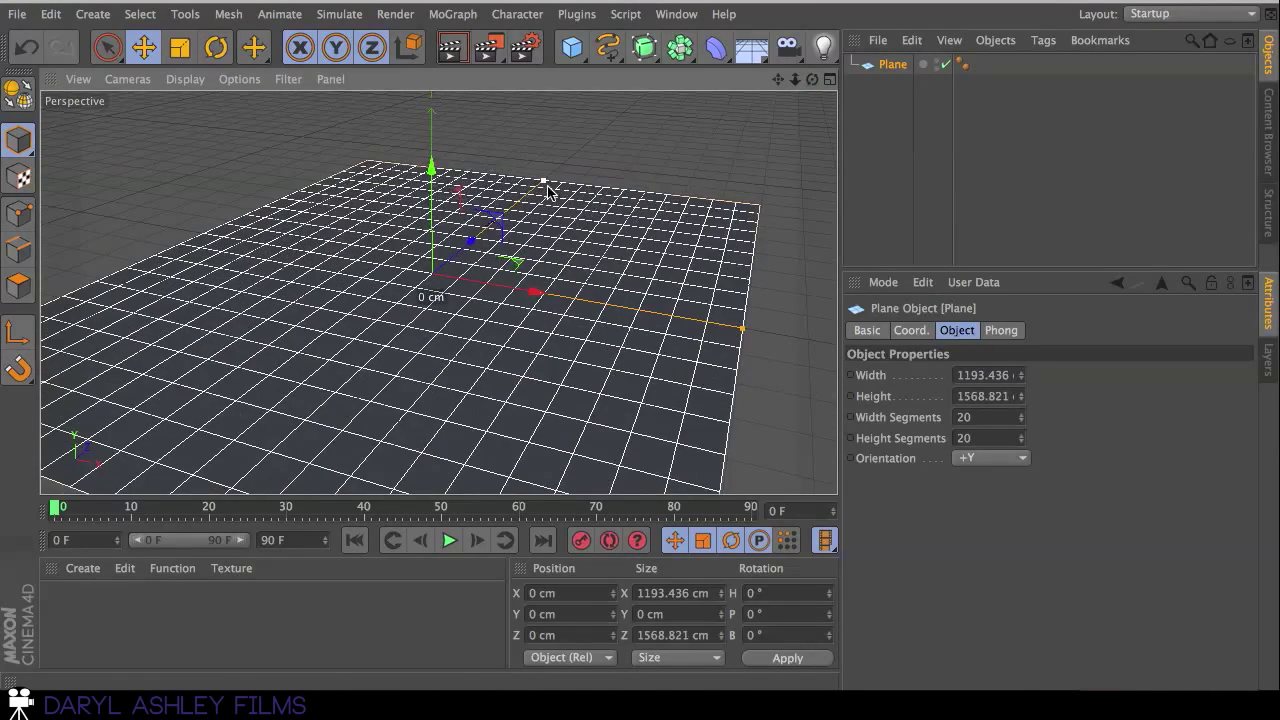
Create a near-white material with colour RGB 250, 250, 250 and apply it to the floor plane
{"action": "double_click", "coordinate": [170, 668]}
{"action": "double_click", "coordinate": [62, 605]}
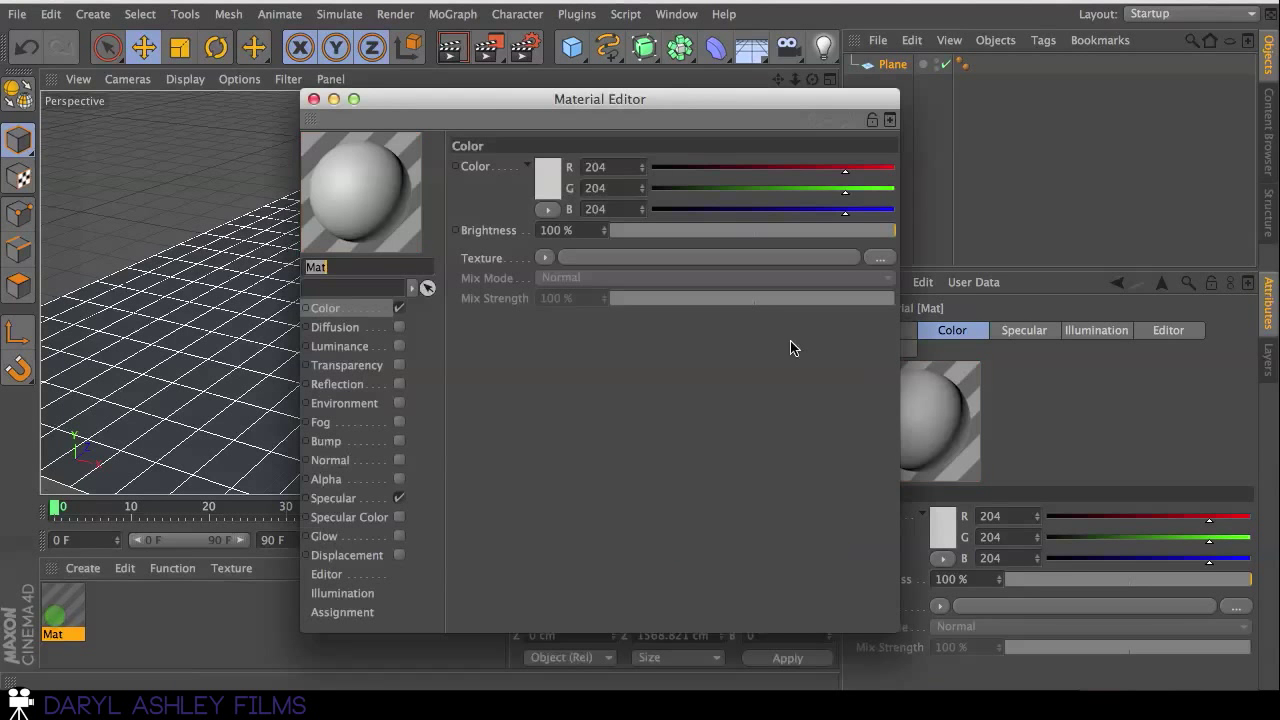
{"action": "left_click", "coordinate": [540, 187]}
{"action": "left_click", "coordinate": [532, 240]}
{"action": "left_click_drag", "start_coordinate": [460, 170], "coordinate": [392, 136]}
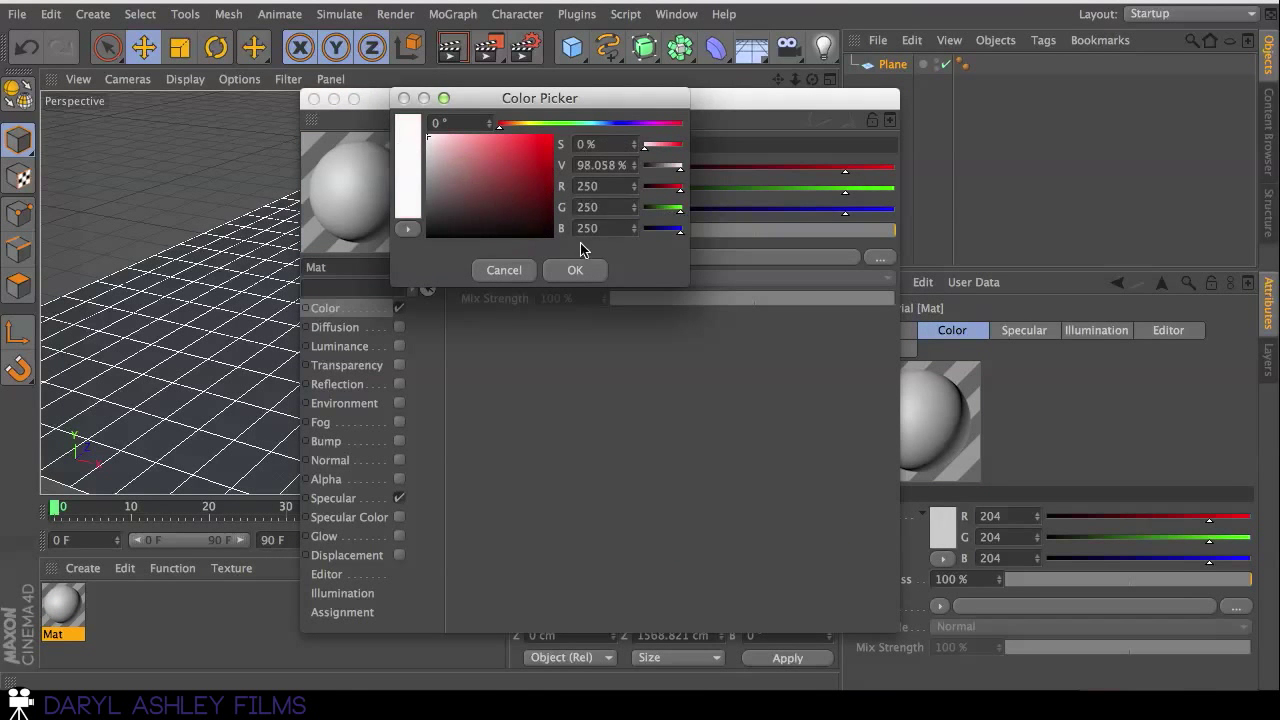
{"action": "left_click", "coordinate": [575, 270]}
{"action": "left_click", "coordinate": [313, 98]}
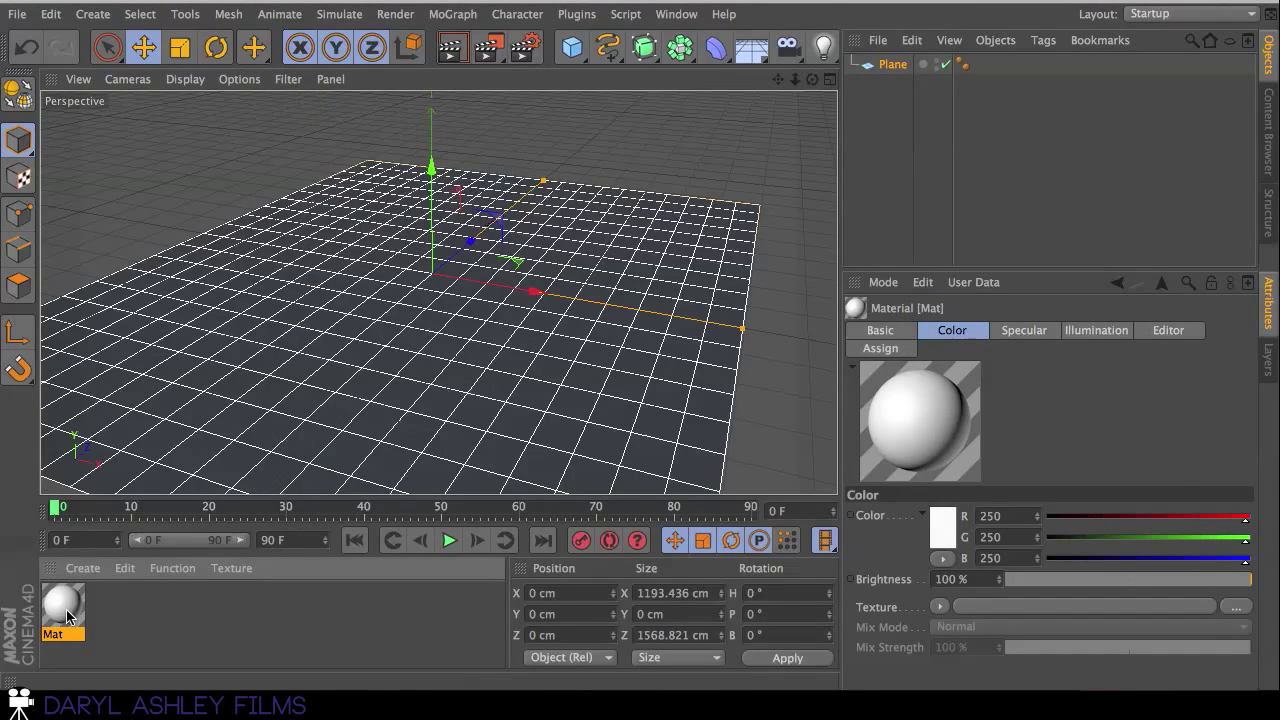
{"action": "left_click_drag", "start_coordinate": [68, 617], "coordinate": [416, 286]}
Add a Cube, raise it to about Y 174 cm, and reshape it into a pillar about 73 x 977 x 65 cm
{"action": "left_click", "coordinate": [572, 47]}
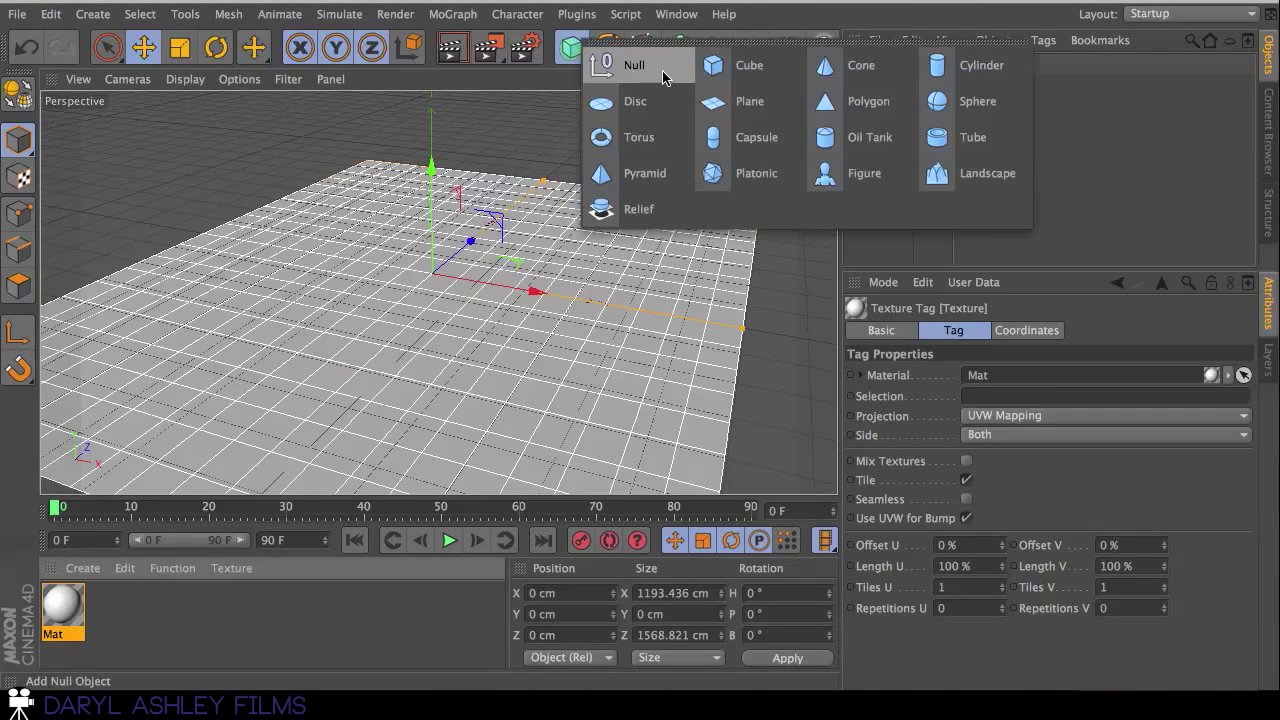
{"action": "left_click", "coordinate": [741, 76]}
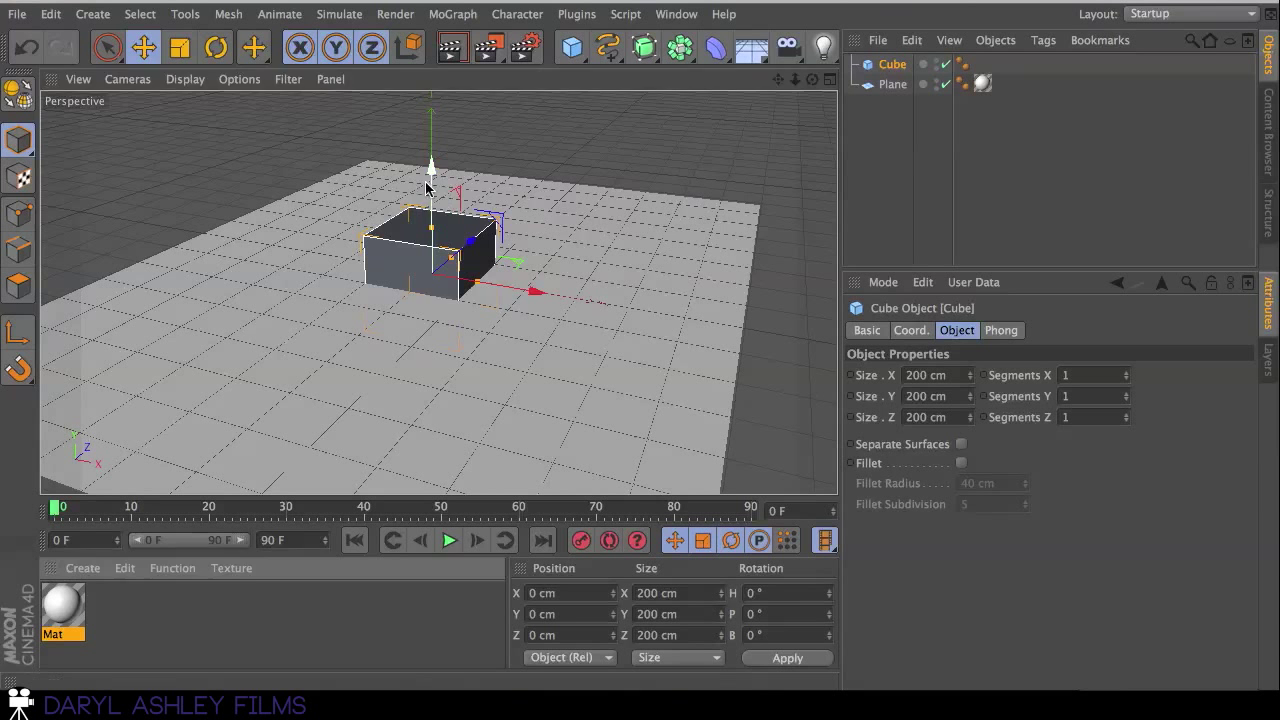
{"action": "left_click_drag", "start_coordinate": [429, 186], "coordinate": [430, 100]}
{"action": "left_click_drag", "start_coordinate": [479, 197], "coordinate": [430, 214]}
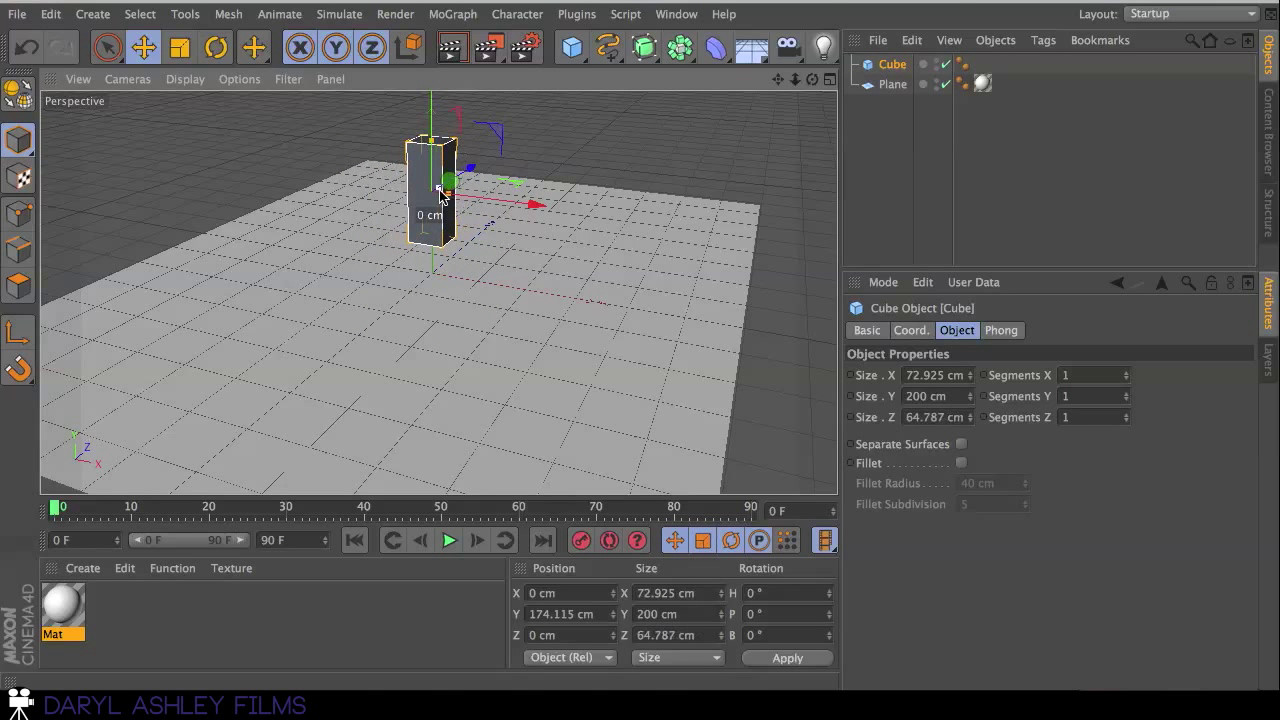
{"action": "left_click_drag", "start_coordinate": [812, 79], "coordinate": [639, 330]}
{"action": "left_click_drag", "start_coordinate": [428, 182], "coordinate": [425, 20]}
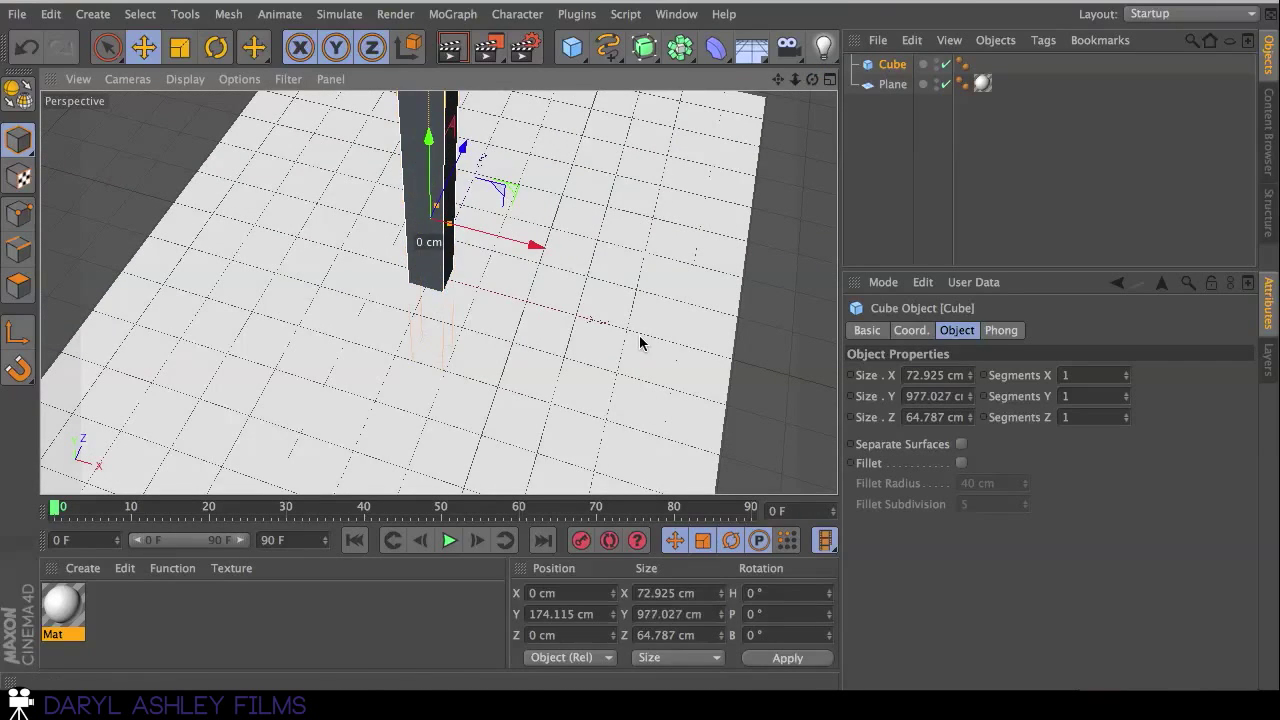
Add a MoGraph Cloner and make the pillar cube its child
{"action": "scroll", "coordinate": [691, 319], "scroll_direction": "down", "scroll_amount": 5}
{"action": "scroll", "coordinate": [690, 317], "scroll_direction": "up", "scroll_amount": 5}
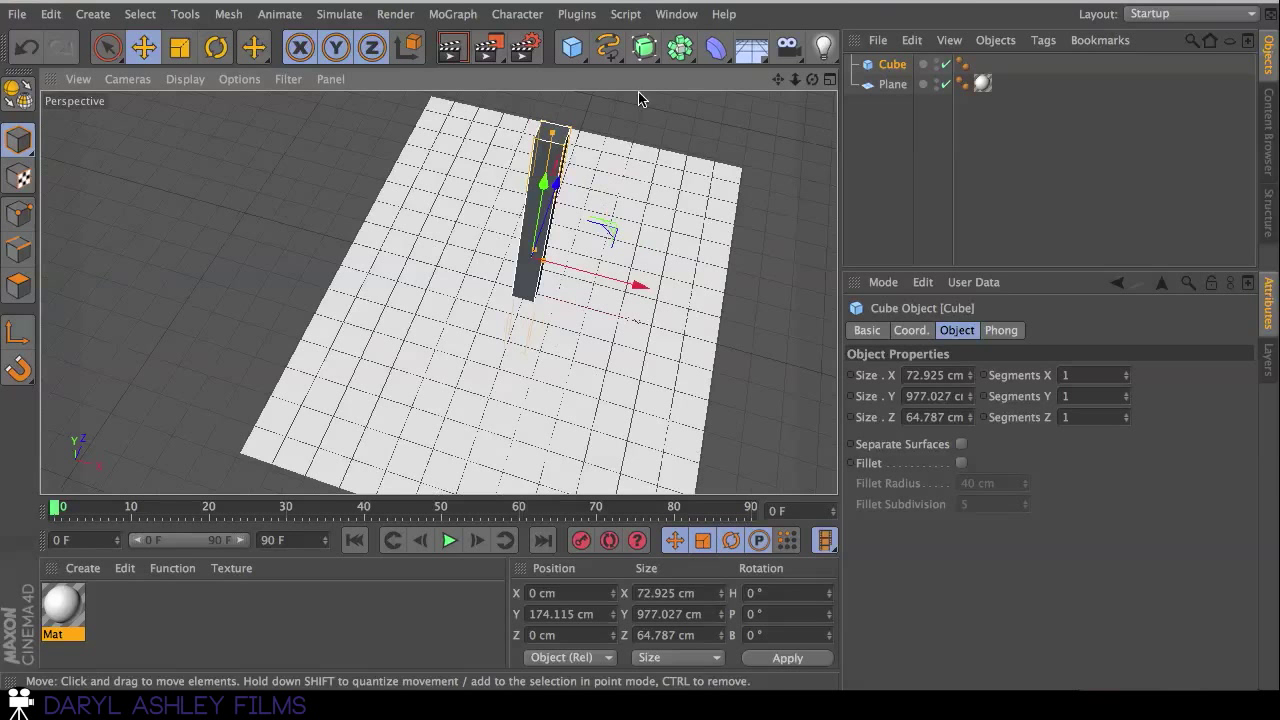
{"action": "left_click", "coordinate": [453, 14]}
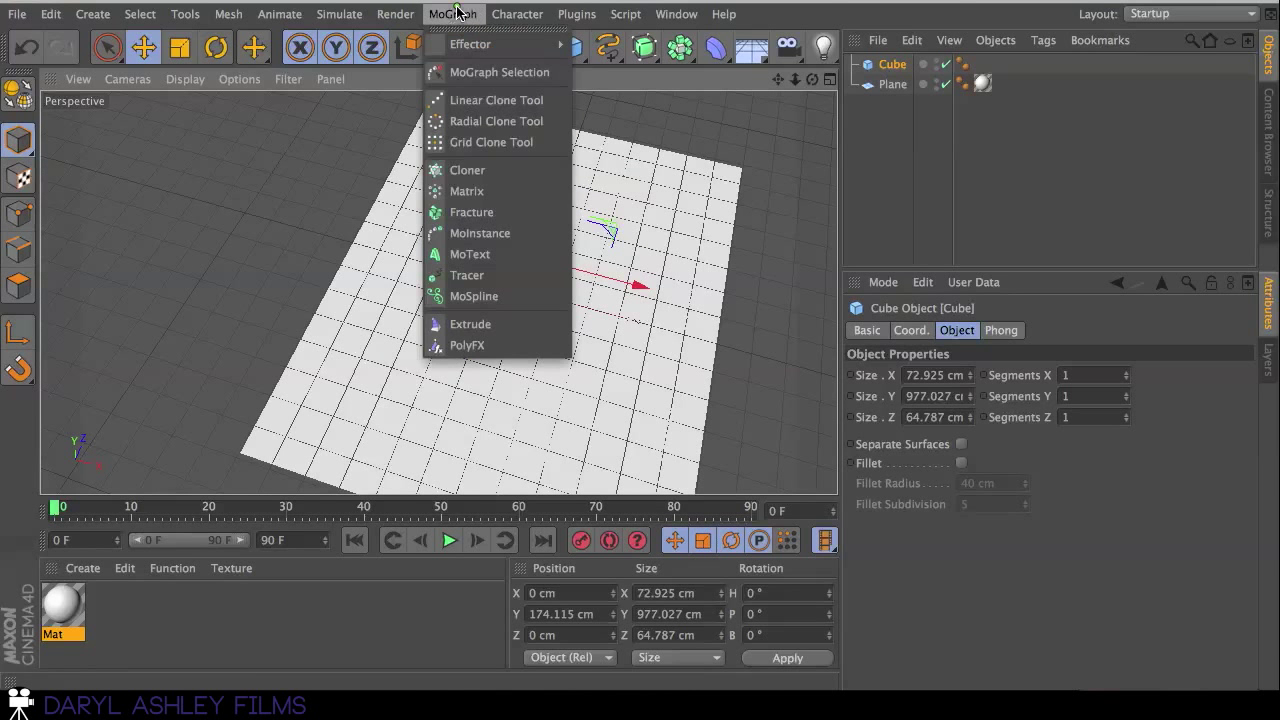
{"action": "left_click", "coordinate": [487, 172]}
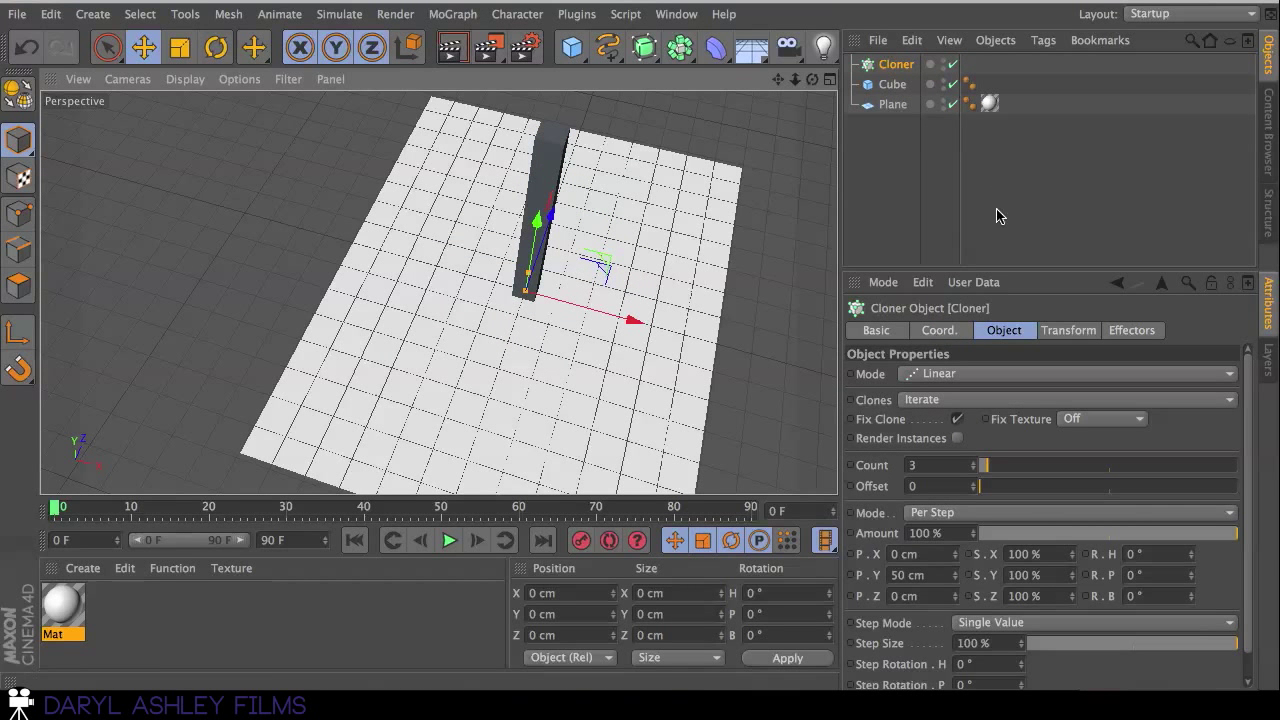
{"action": "left_click_drag", "start_coordinate": [893, 86], "coordinate": [895, 66]}
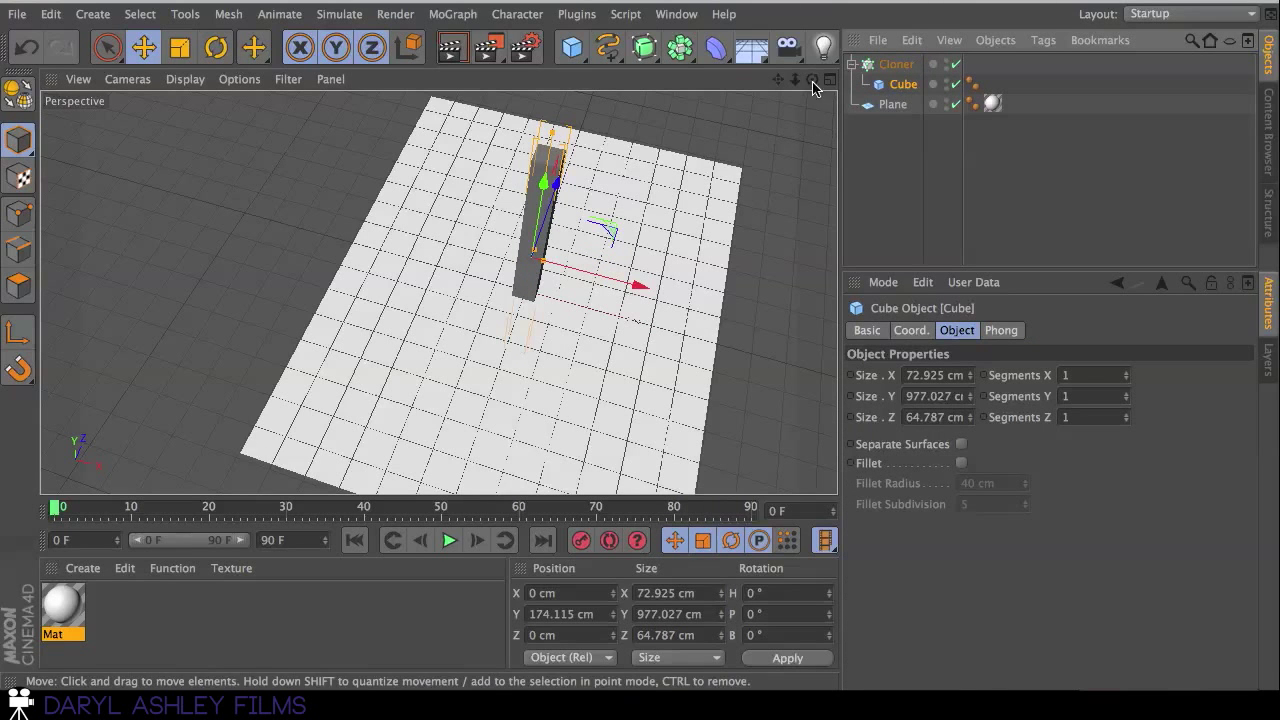
{"action": "mouse_move", "coordinate": [813, 82]}
{"action": "left_mouse_down"}
{"action": "mouse_move", "coordinate": [760, 90]}
{"action": "mouse_move", "coordinate": [812, 82]}
{"action": "left_mouse_up"}
Set the Cloner to Grid Array with count 5 x 5 x 5 and spread it to about 558 cm in X and 518 cm in Z
{"action": "left_click", "coordinate": [896, 64]}
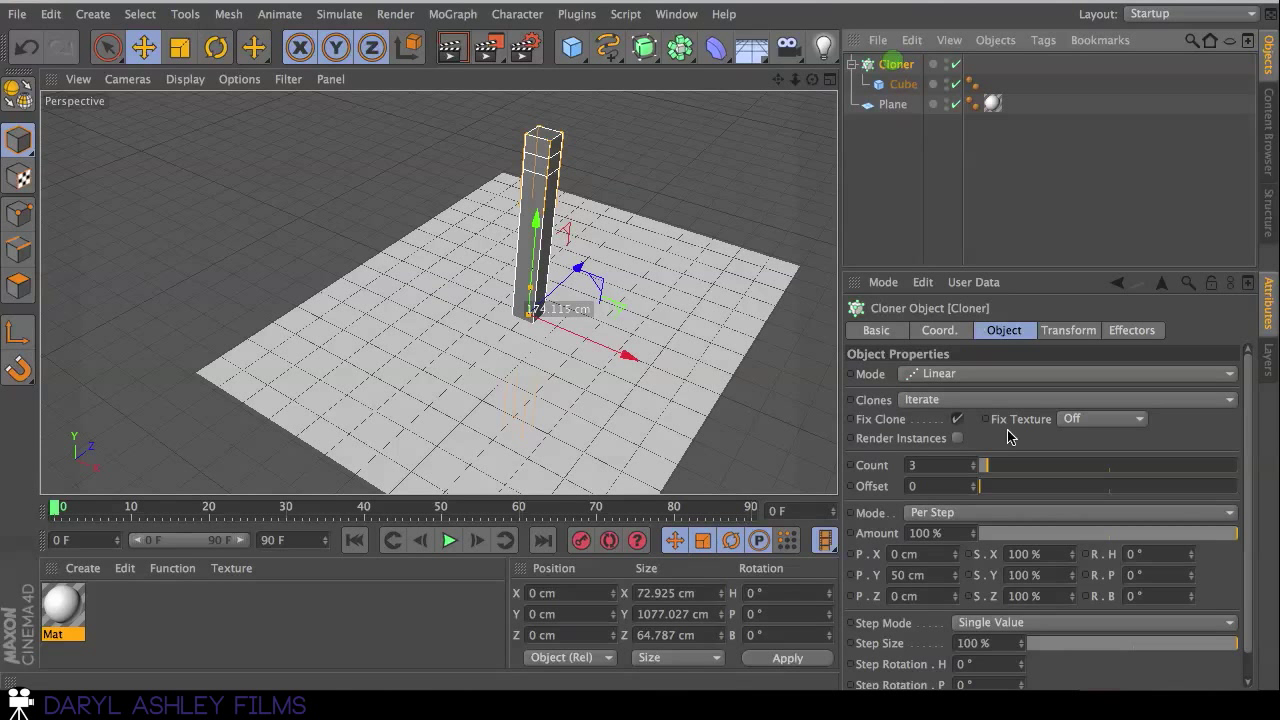
{"action": "left_click", "coordinate": [963, 374]}
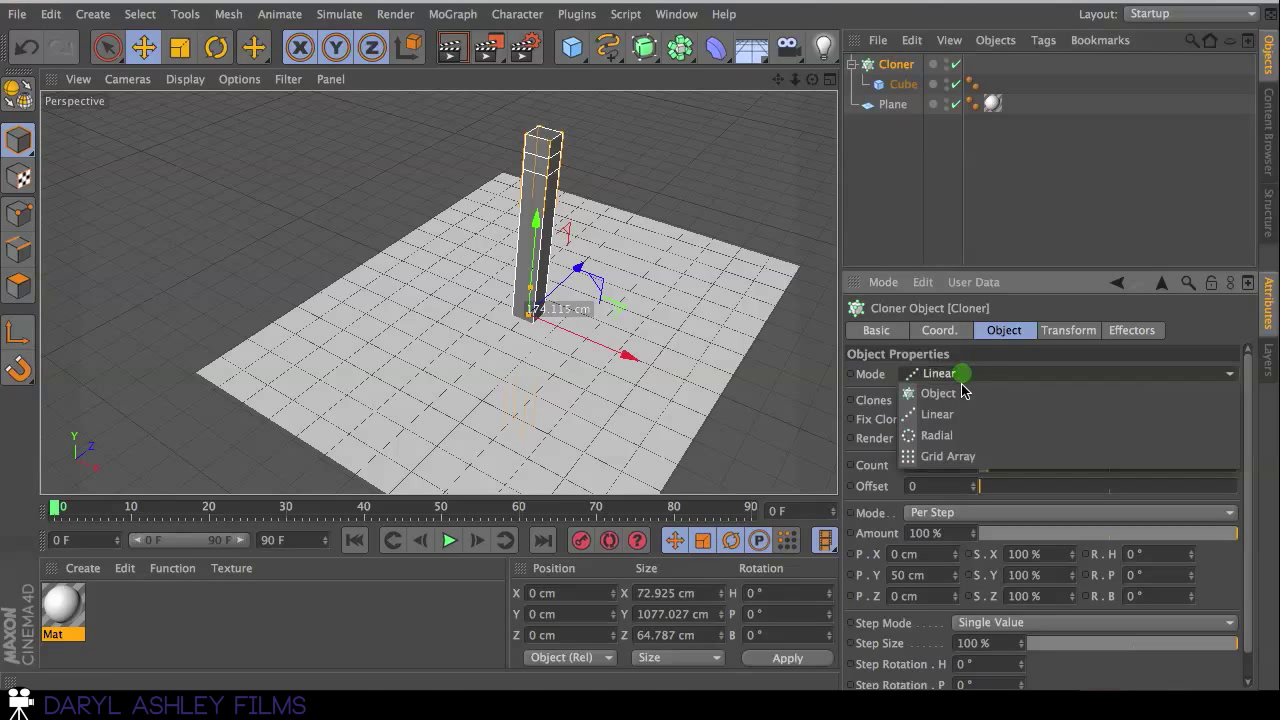
{"action": "left_click", "coordinate": [969, 452]}
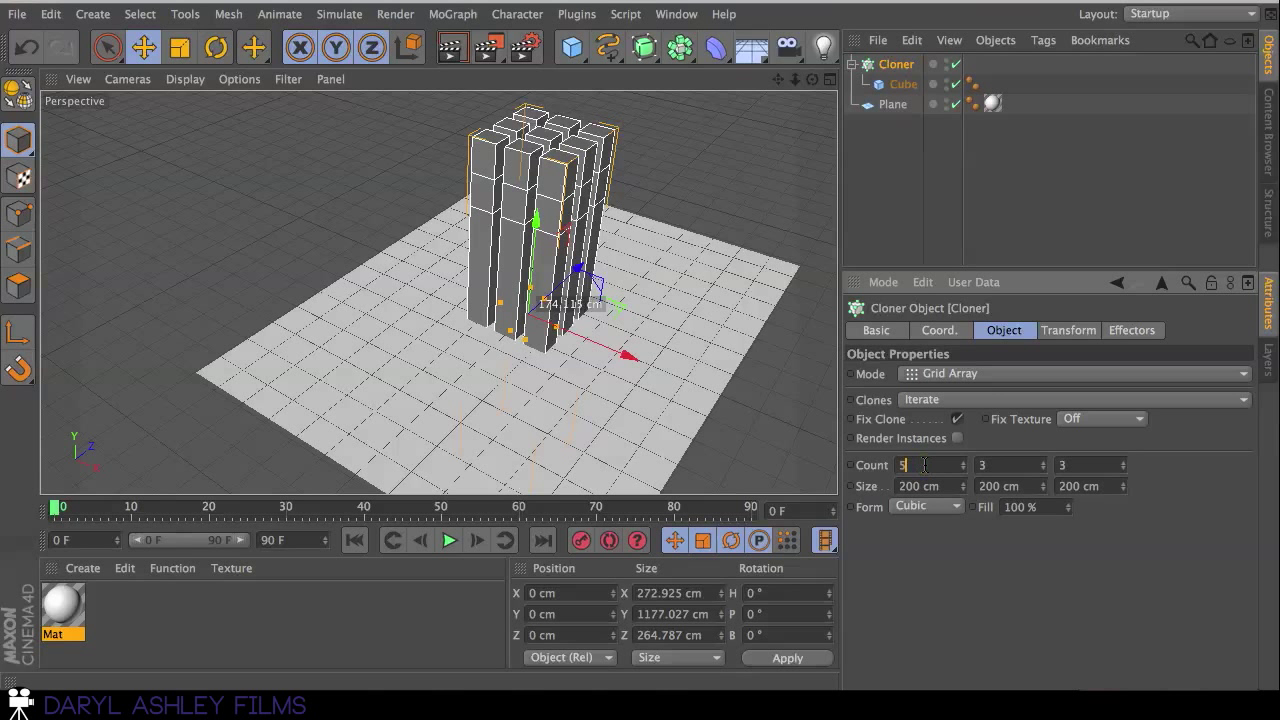
{"action": "left_click", "coordinate": [1000, 472]}
{"action": "key", "text": "BackSpace"}
{"action": "type", "text": "5"}
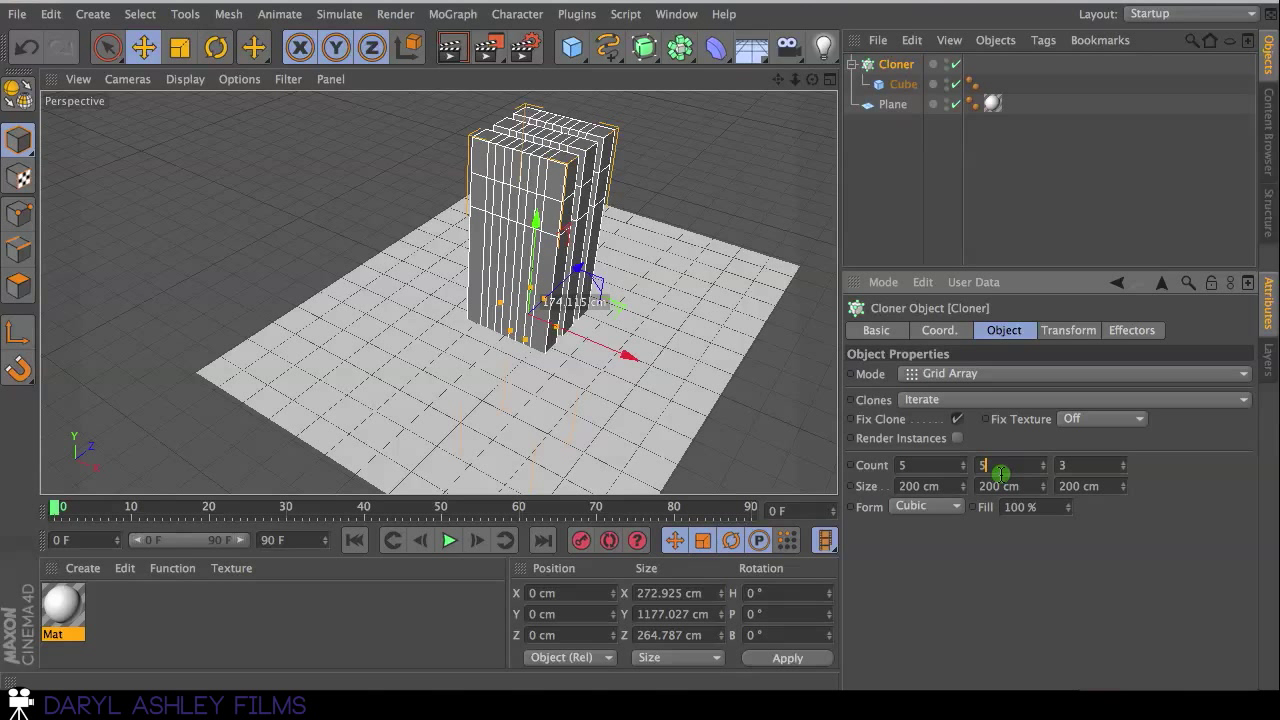
{"action": "left_click", "coordinate": [1073, 467]}
{"action": "type", "text": "5"}
{"action": "key", "text": "Return"}
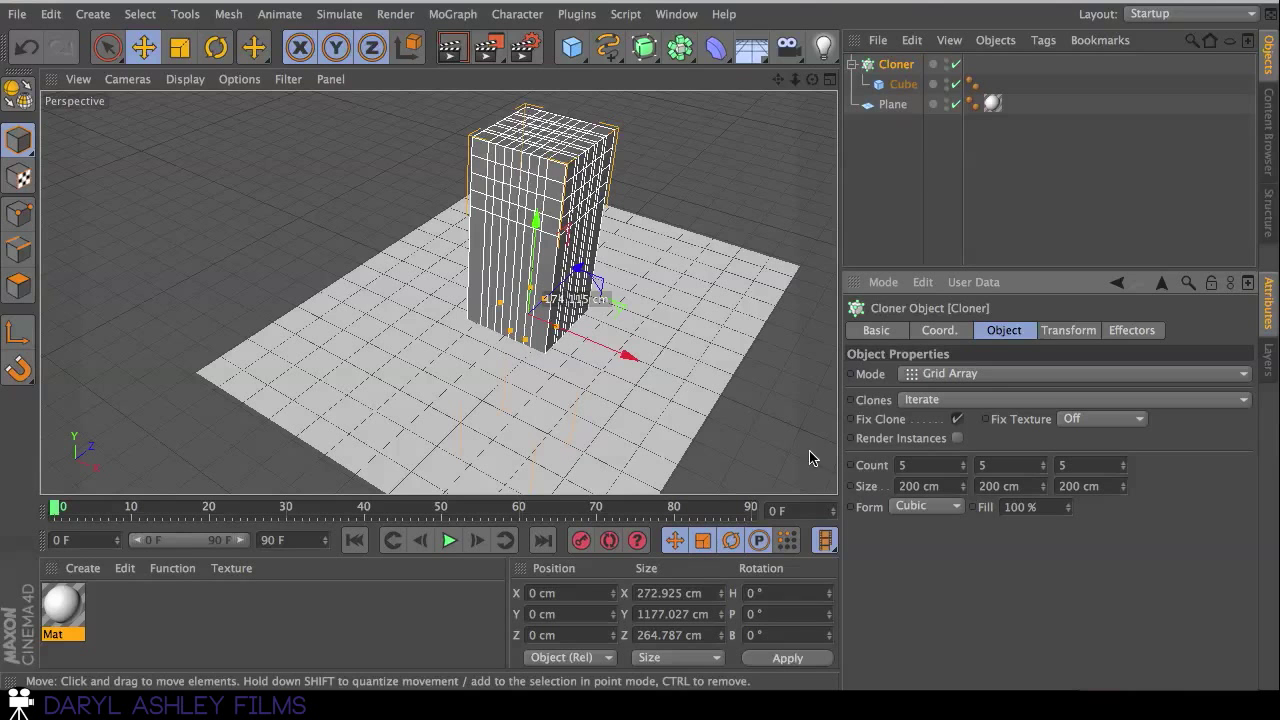
{"action": "left_click_drag", "start_coordinate": [545, 299], "coordinate": [578, 280]}
{"action": "left_click_drag", "start_coordinate": [558, 326], "coordinate": [614, 353]}
Play the timeline briefly to check the cloned pillars, return to frame 0 and clear the object selection
{"action": "left_click", "coordinate": [447, 541]}
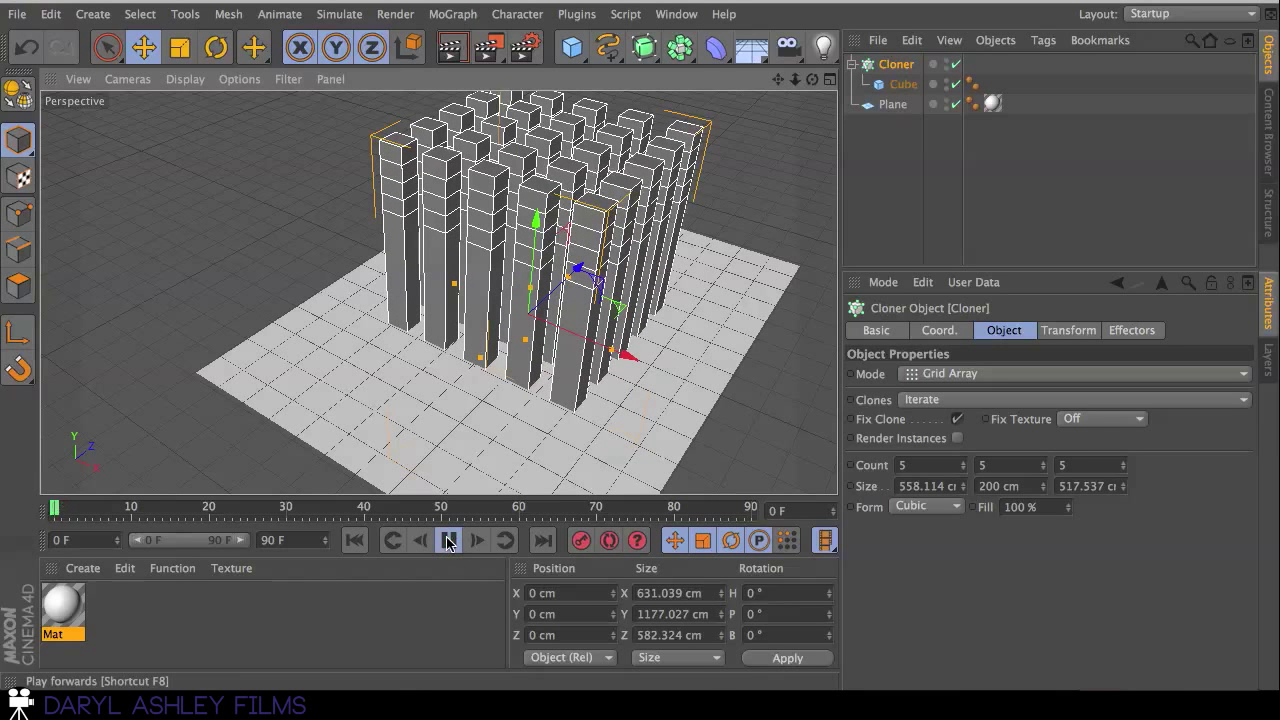
{"action": "left_click", "coordinate": [447, 541]}
{"action": "left_click_drag", "start_coordinate": [185, 513], "coordinate": [54, 508]}
{"action": "left_click", "coordinate": [910, 181]}
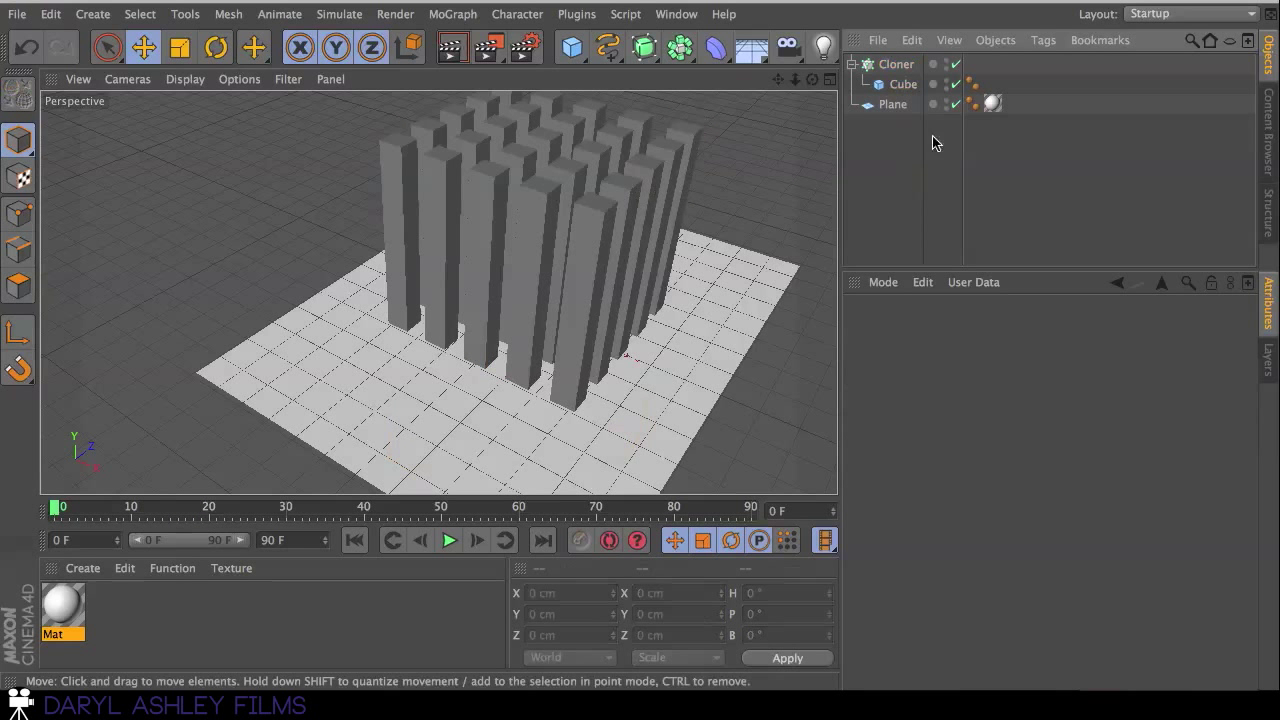
{"action": "left_click", "coordinate": [633, 197]}
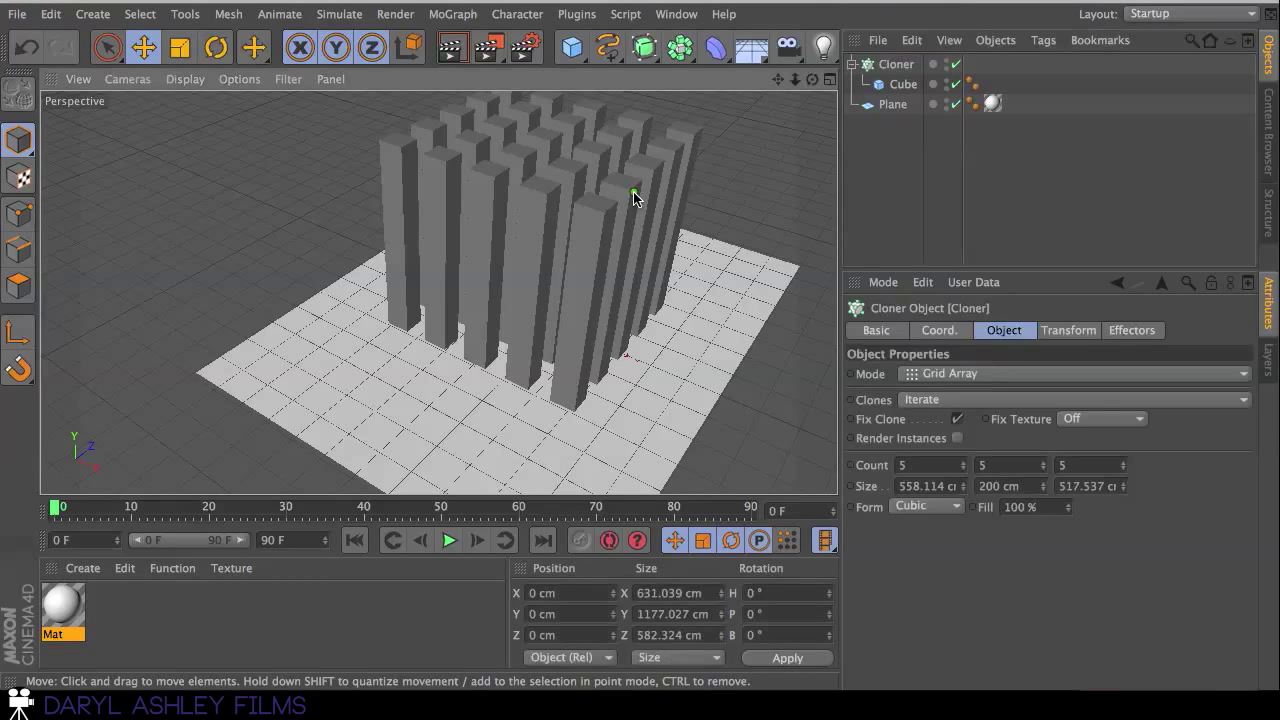
Add a MoGraph Sound effector to the selected Cloner and load the SG_Right_Here song as its sound file
{"action": "left_click", "coordinate": [452, 14]}
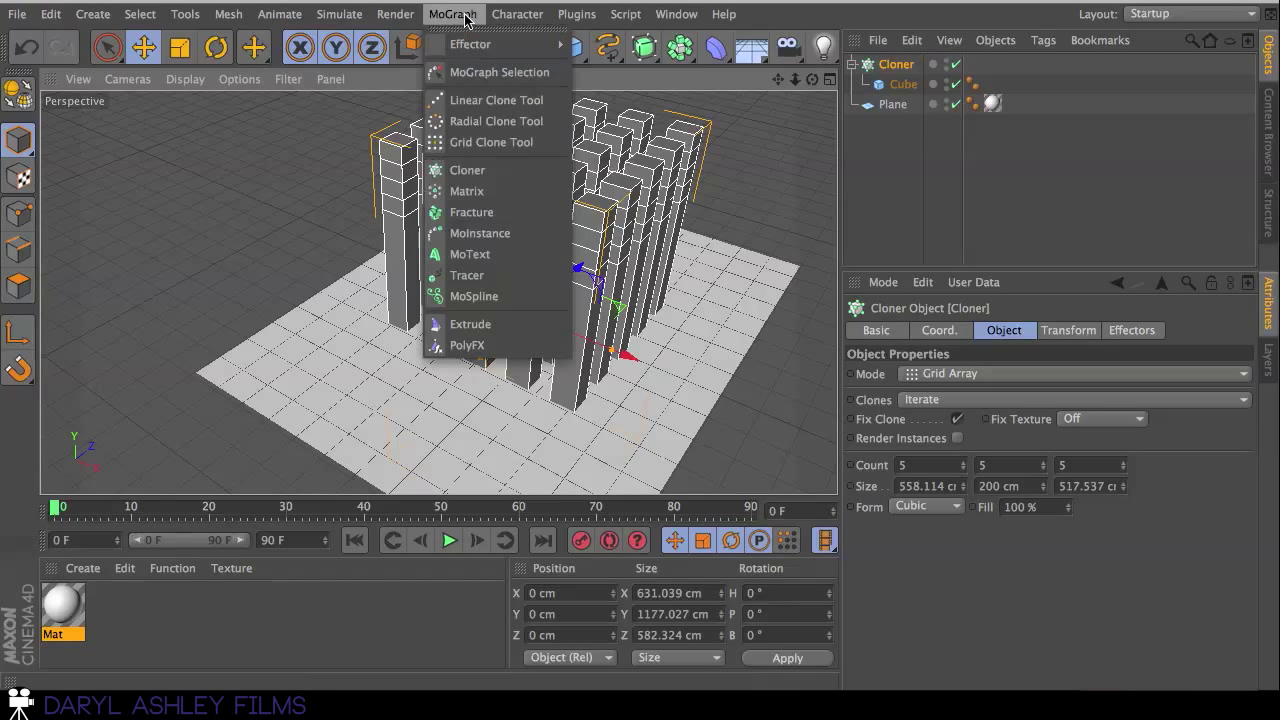
{"action": "mouse_move", "coordinate": [466, 44]}
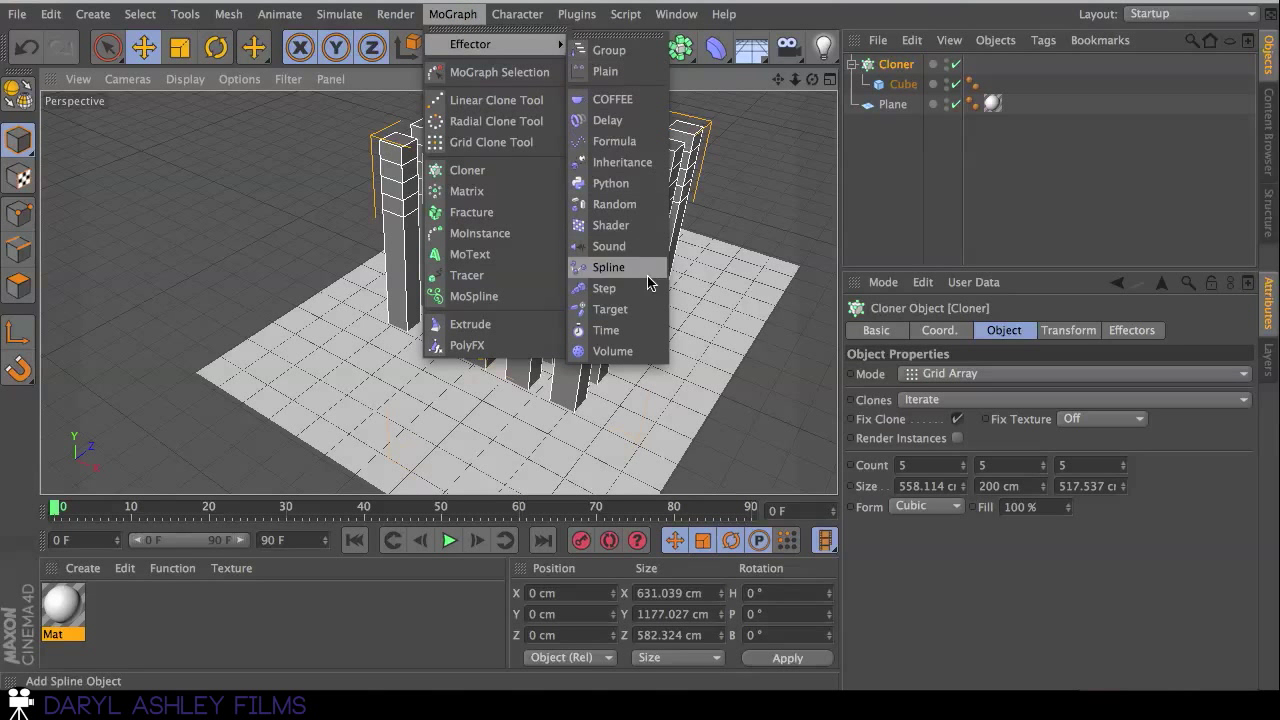
{"action": "left_click", "coordinate": [609, 246]}
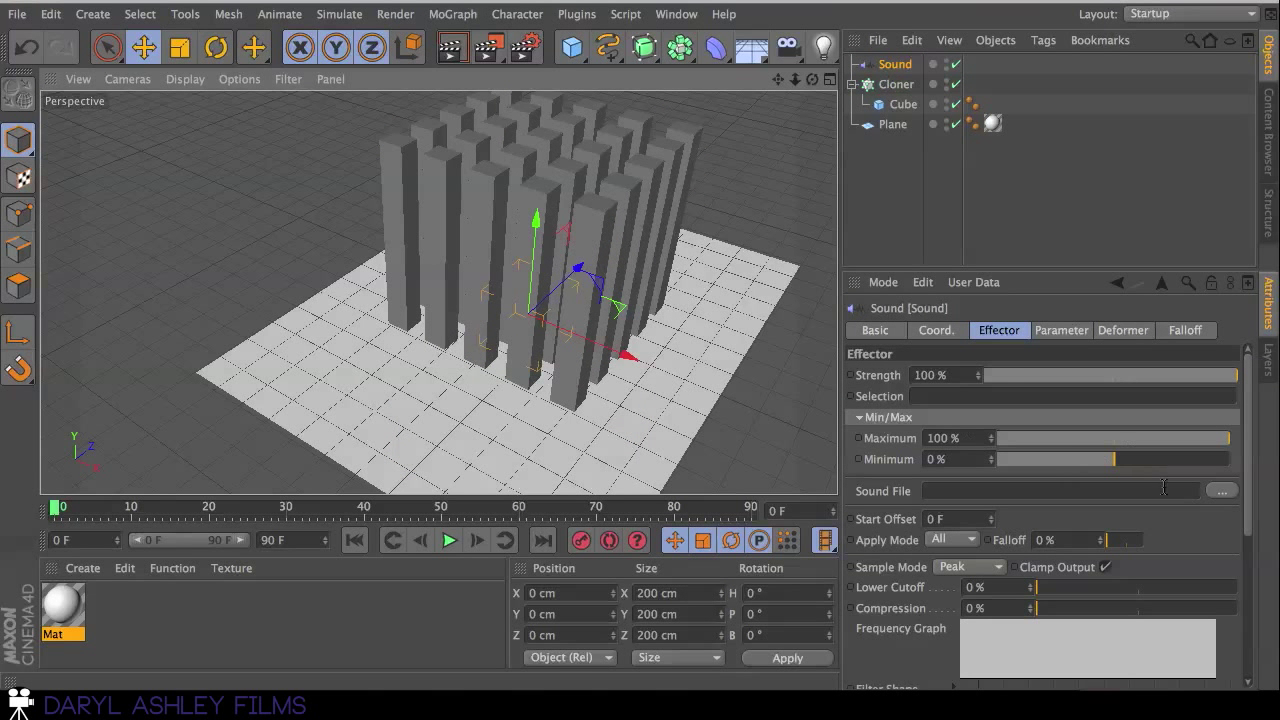
{"action": "left_click", "coordinate": [1000, 334]}
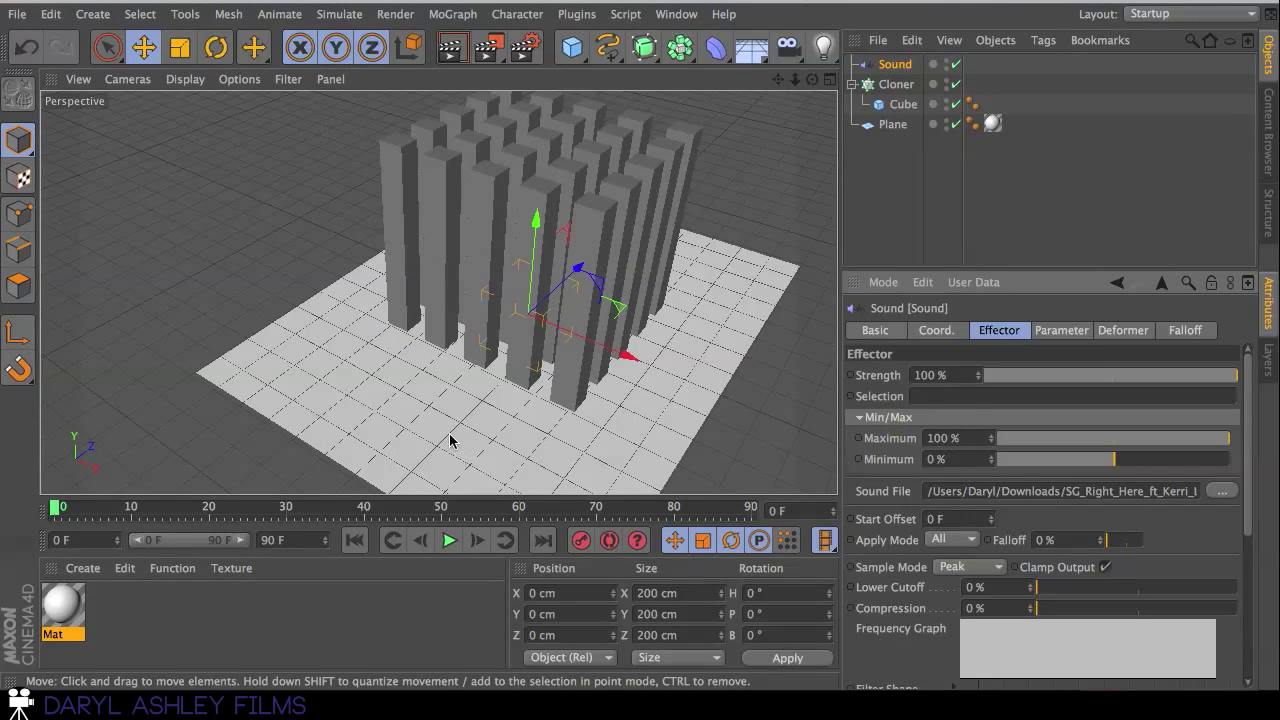
Set the project's end frame to 5000 and extend the preview range to cover all 5000 frames
{"action": "left_click", "coordinate": [274, 540]}
{"action": "key", "text": "BackSpace"}
{"action": "key", "text": "BackSpace"}
{"action": "left_click", "coordinate": [279, 595]}
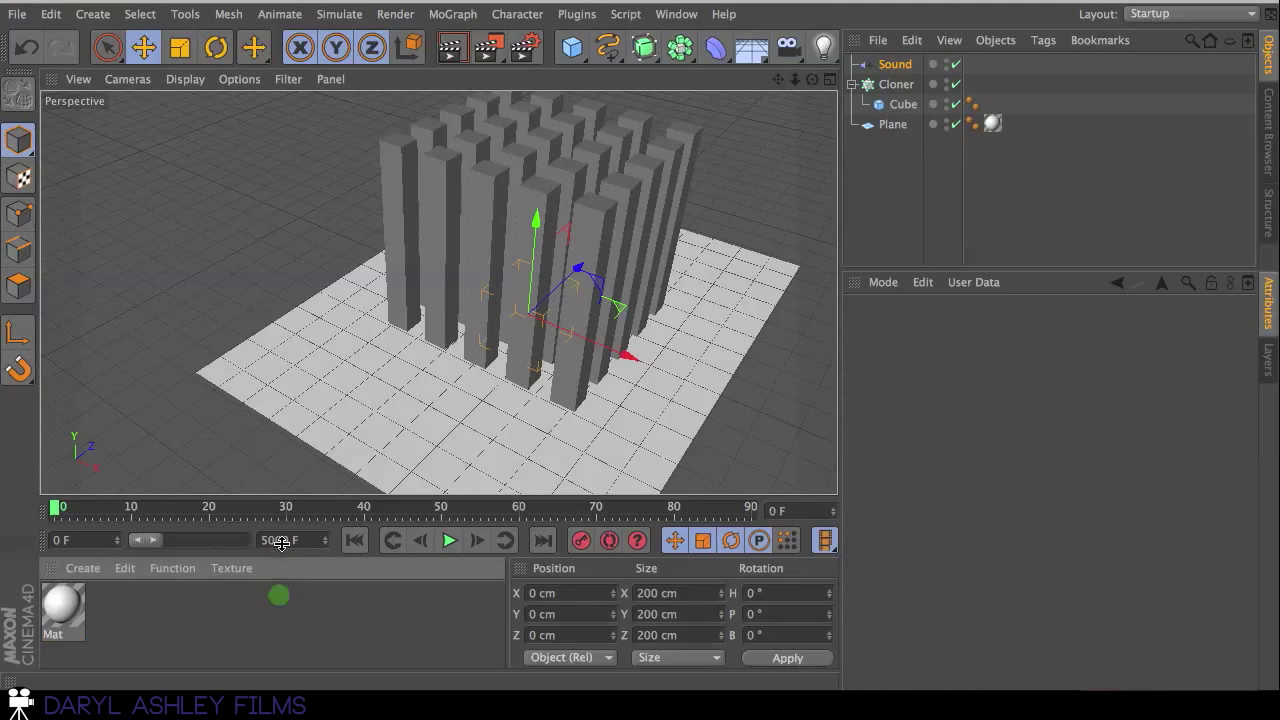
{"action": "left_click", "coordinate": [292, 508]}
{"action": "left_click_drag", "start_coordinate": [160, 541], "coordinate": [433, 553]}
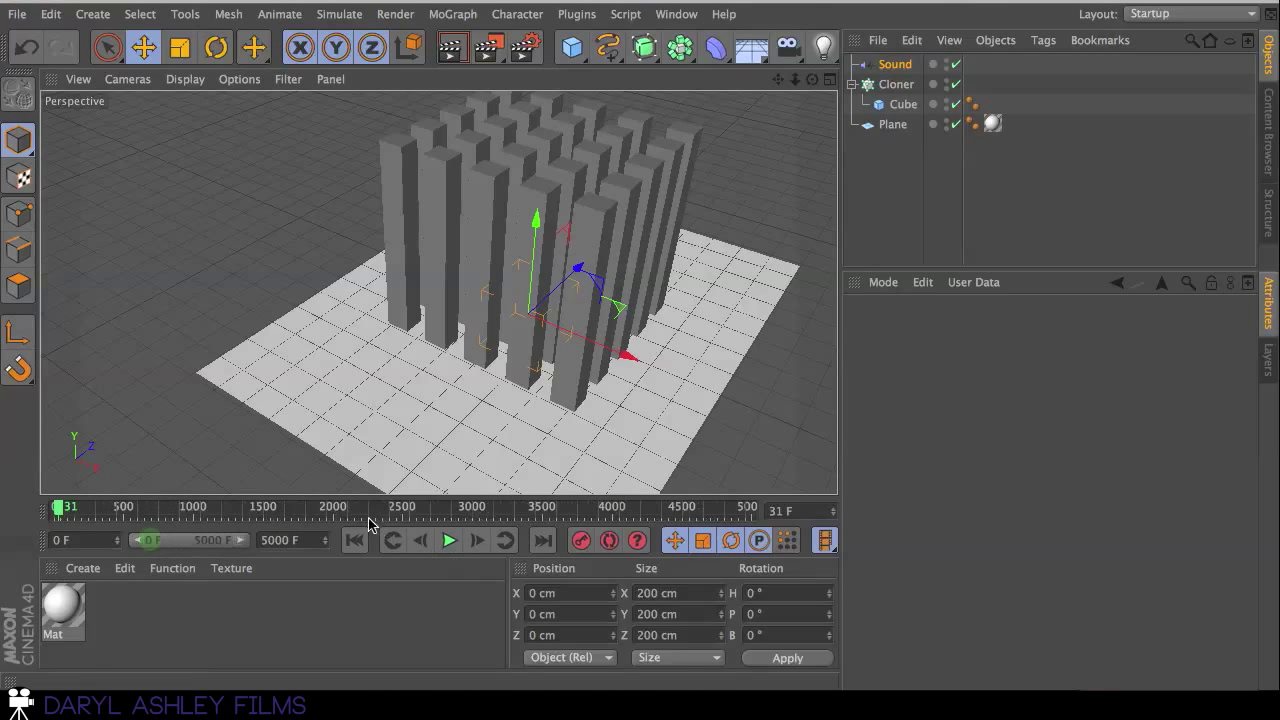
Play the animation from about frame 1984 to check how the cloned pillars react to the sound
{"action": "left_click", "coordinate": [449, 540]}
{"action": "left_click", "coordinate": [450, 541]}
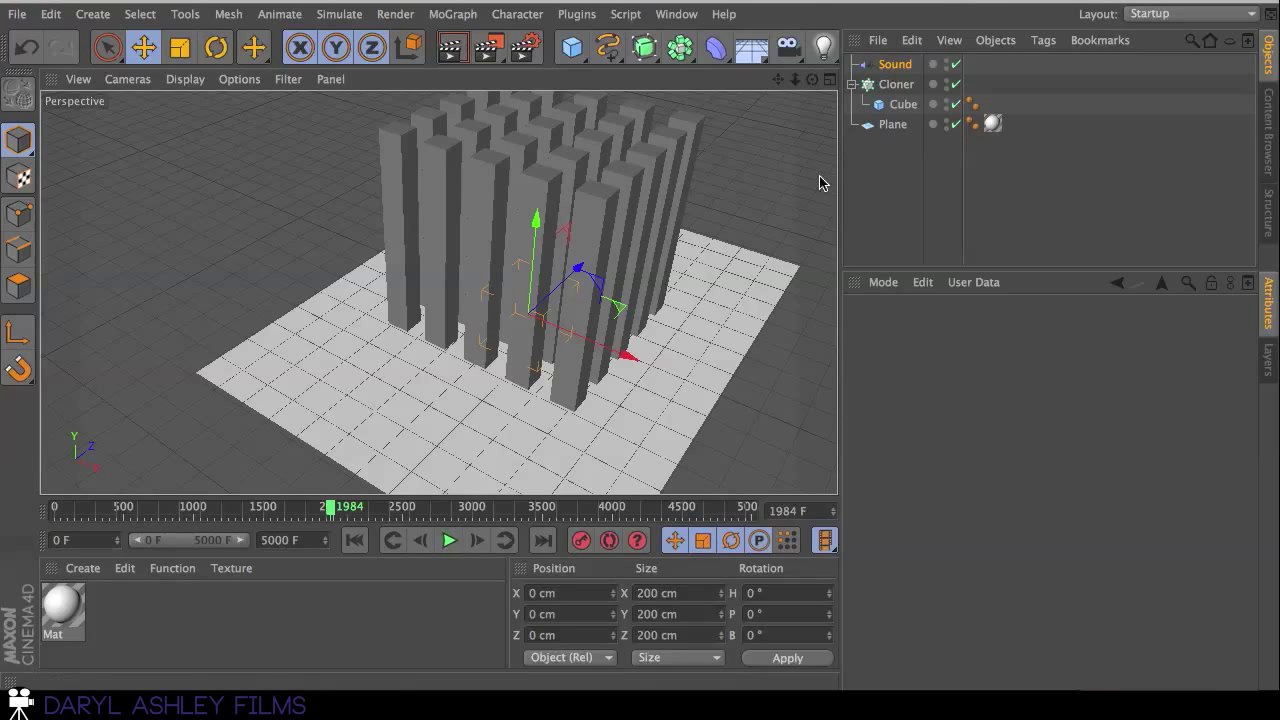
{"action": "left_click_drag", "start_coordinate": [778, 79], "coordinate": [718, 135]}
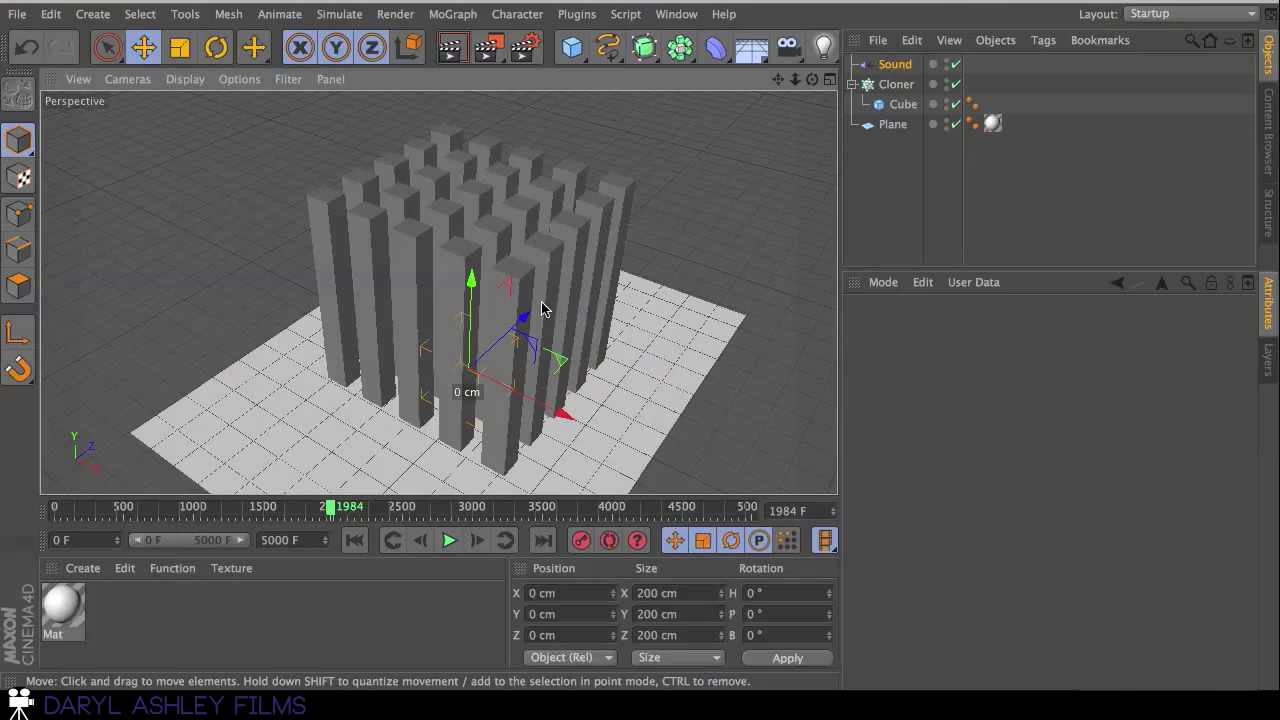
{"action": "left_click_drag", "start_coordinate": [542, 303], "coordinate": [543, 299]}
Raise the Sound effector's Strength to 597 % and play the animation to check the pillar movement
{"action": "left_click", "coordinate": [897, 85]}
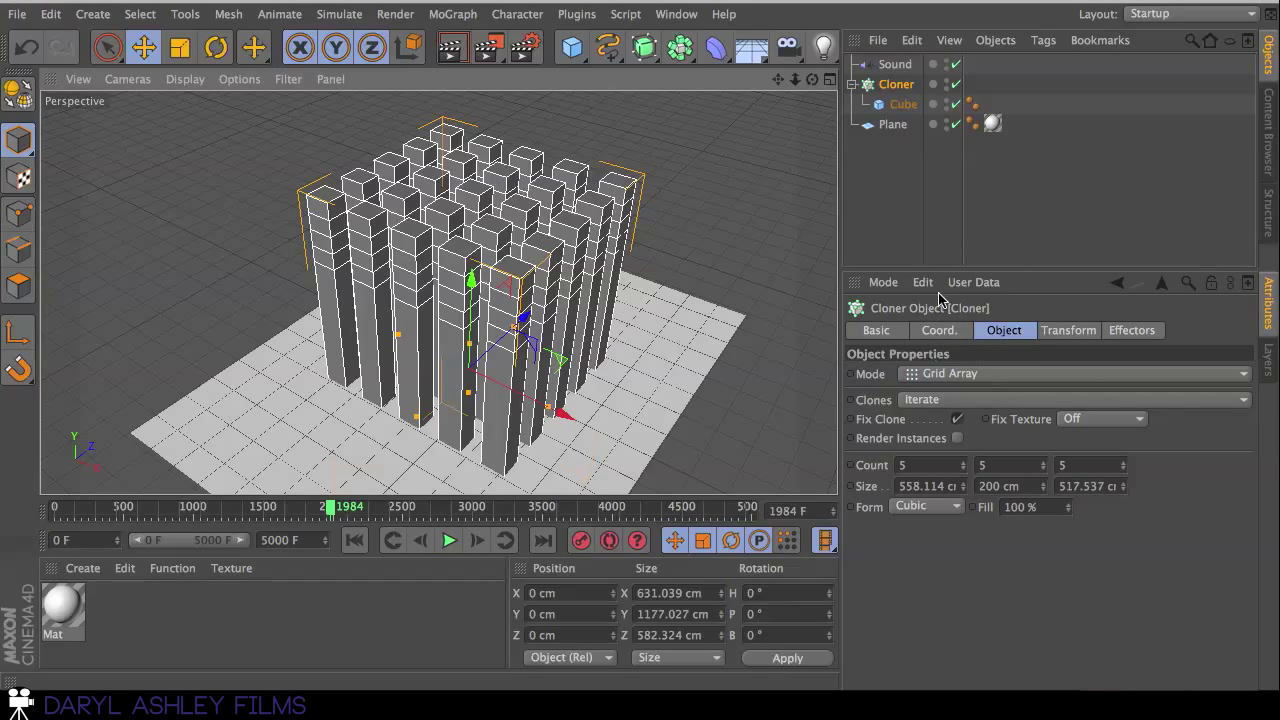
{"action": "left_click", "coordinate": [1064, 331]}
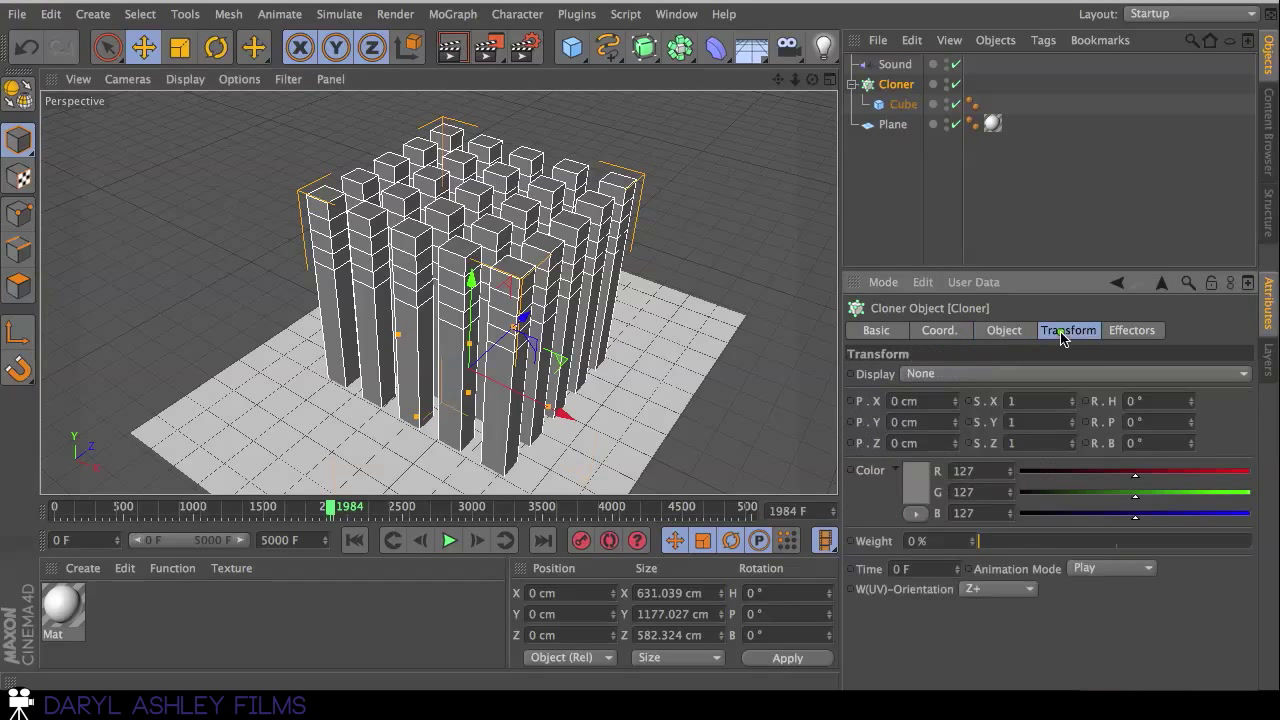
{"action": "left_click", "coordinate": [895, 64]}
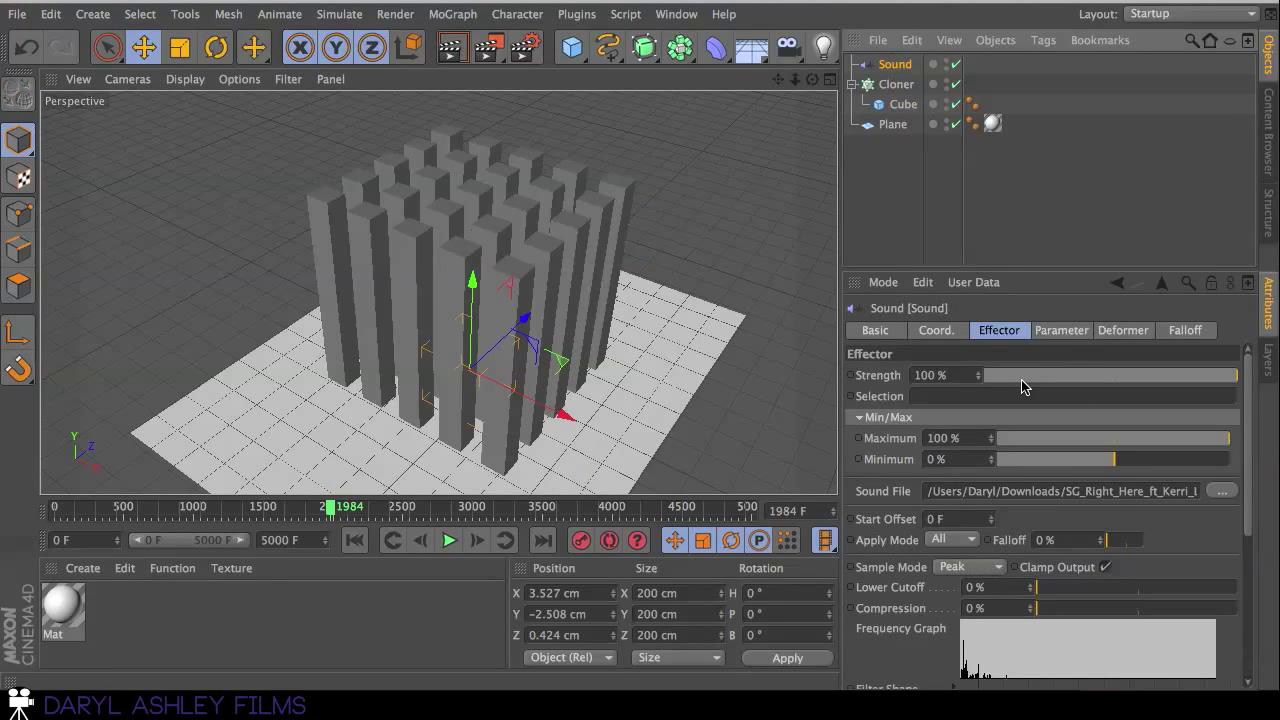
{"action": "left_click_drag", "start_coordinate": [978, 379], "coordinate": [978, 379]}
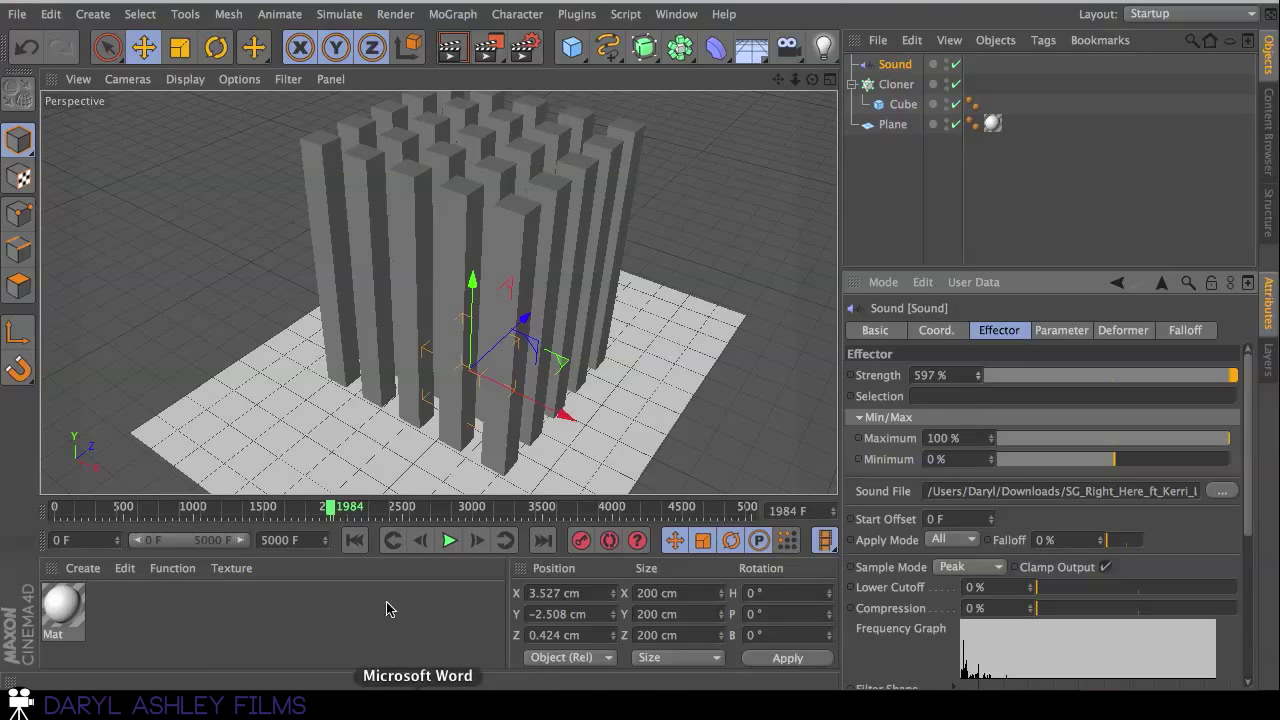
{"action": "left_click", "coordinate": [448, 541]}
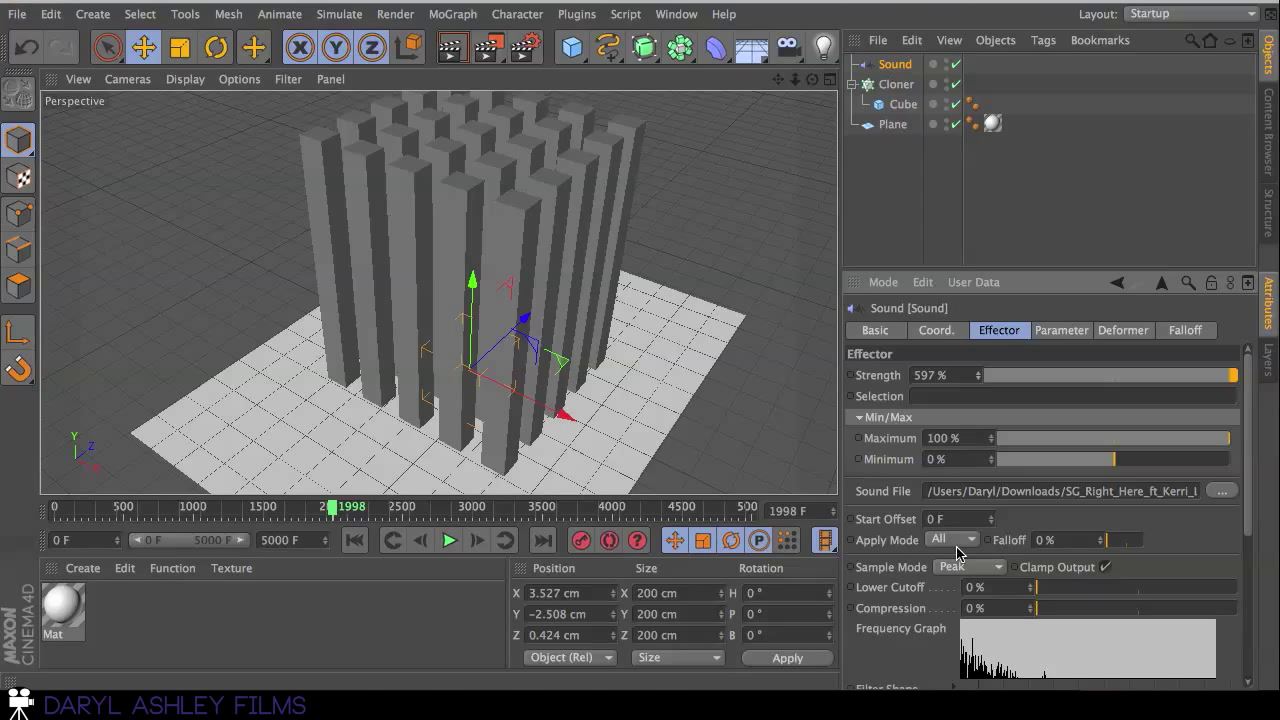
Set the Sound effector's Apply Mode to Step and play the animation while viewing the pillars from another angle
{"action": "left_click", "coordinate": [903, 545]}
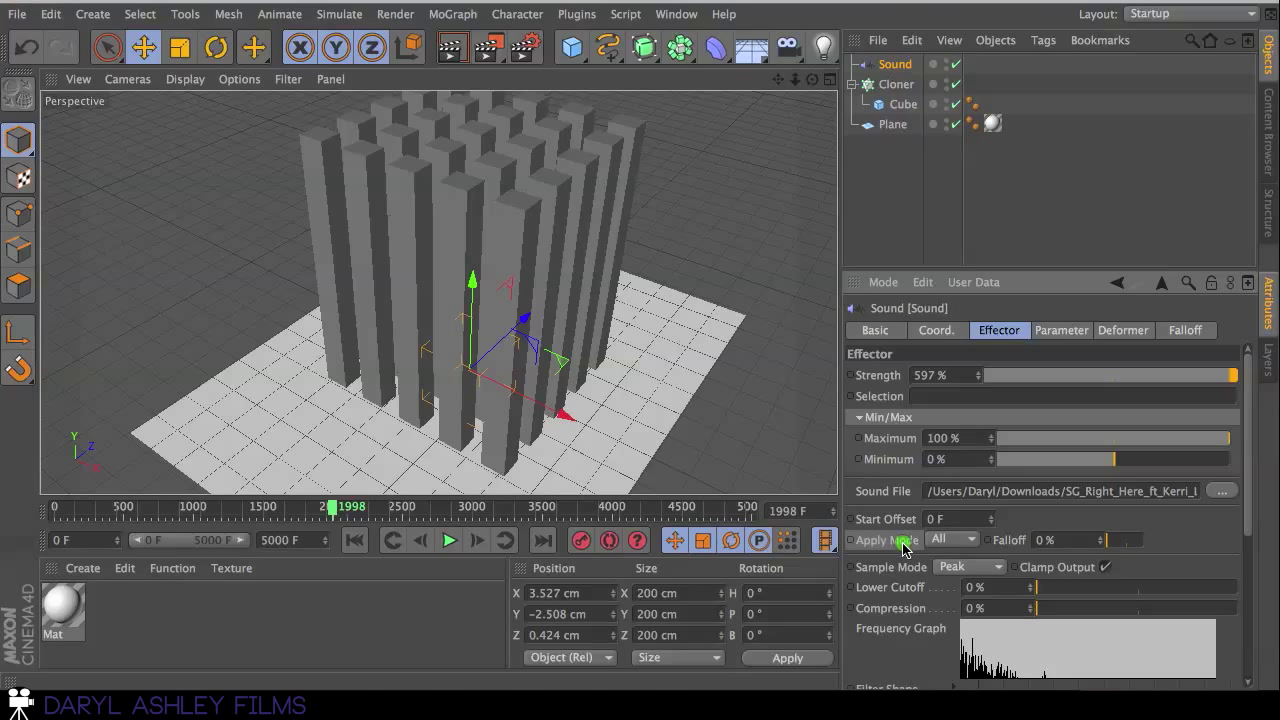
{"action": "left_click", "coordinate": [970, 542]}
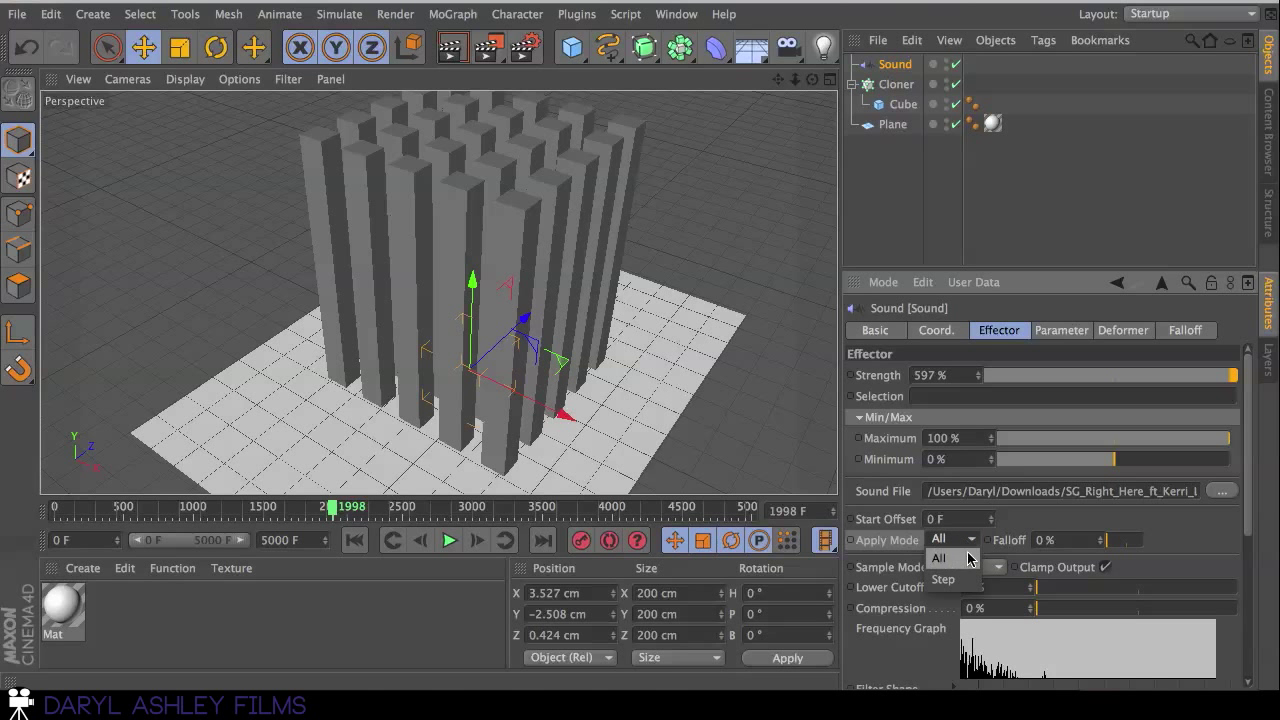
{"action": "left_click", "coordinate": [944, 579]}
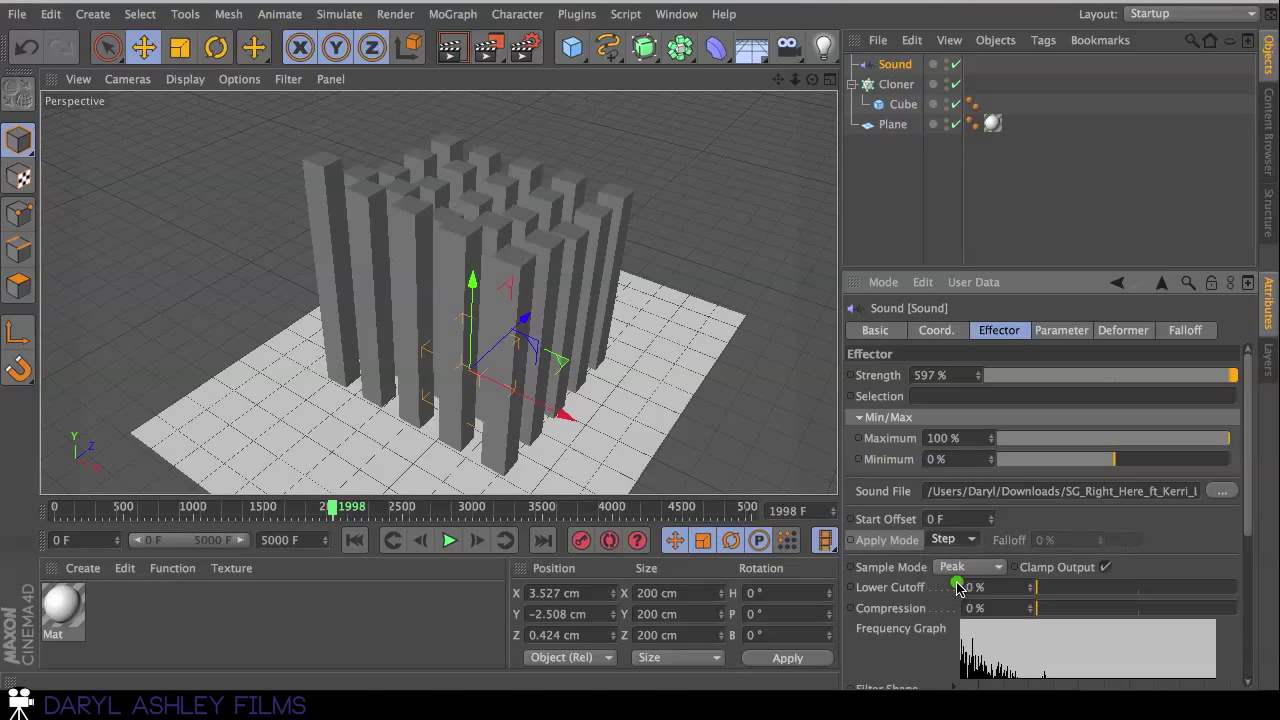
{"action": "left_click_drag", "start_coordinate": [640, 343], "coordinate": [640, 342], "text": "alt"}
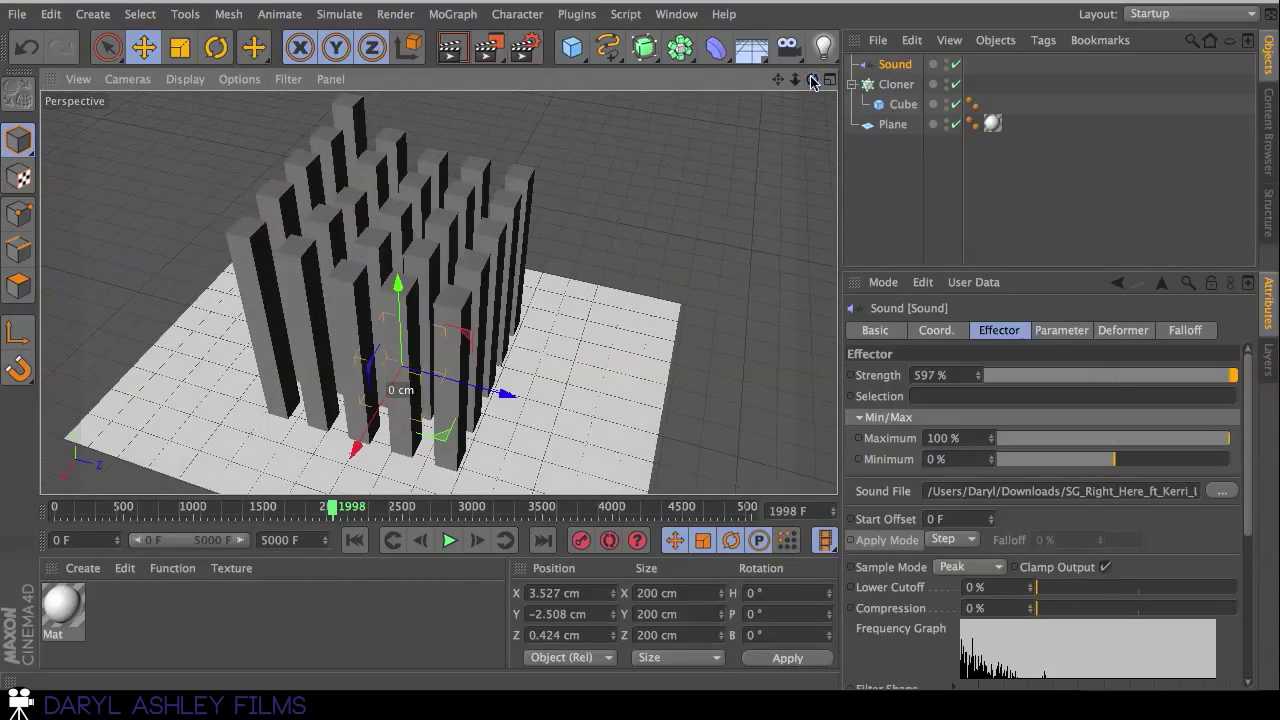
{"action": "left_click", "coordinate": [446, 546]}
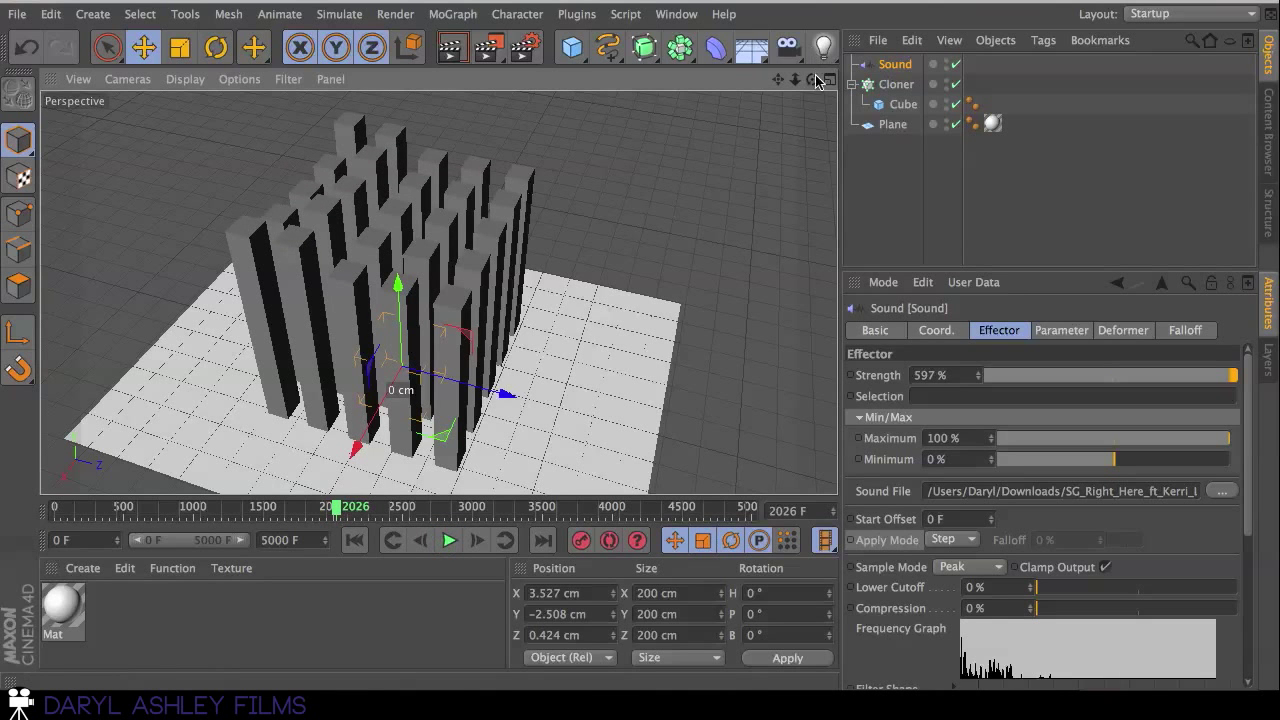
Add an omni light and raise it above the pillars to about Y 781 cm
{"action": "mouse_move", "coordinate": [812, 79]}
{"action": "left_mouse_down"}
{"action": "mouse_move", "coordinate": [640, 337]}
{"action": "mouse_move", "coordinate": [812, 79]}
{"action": "left_mouse_up"}
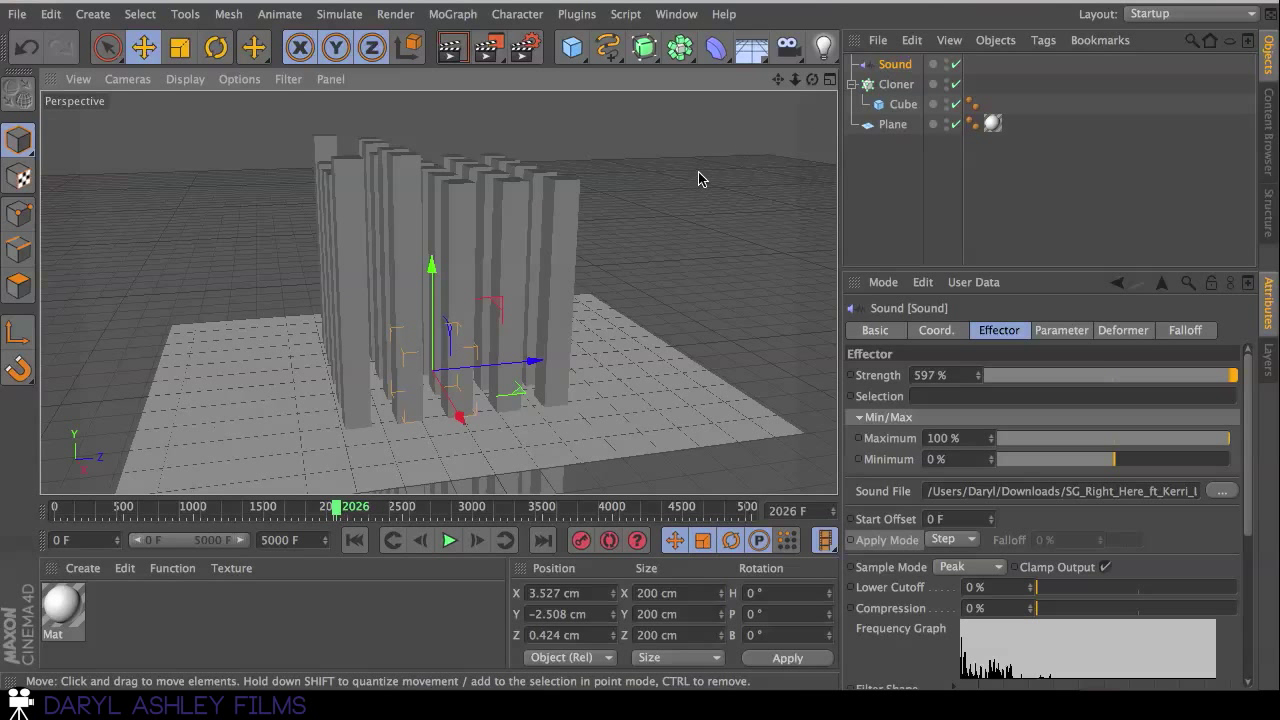
{"action": "left_click", "coordinate": [822, 46]}
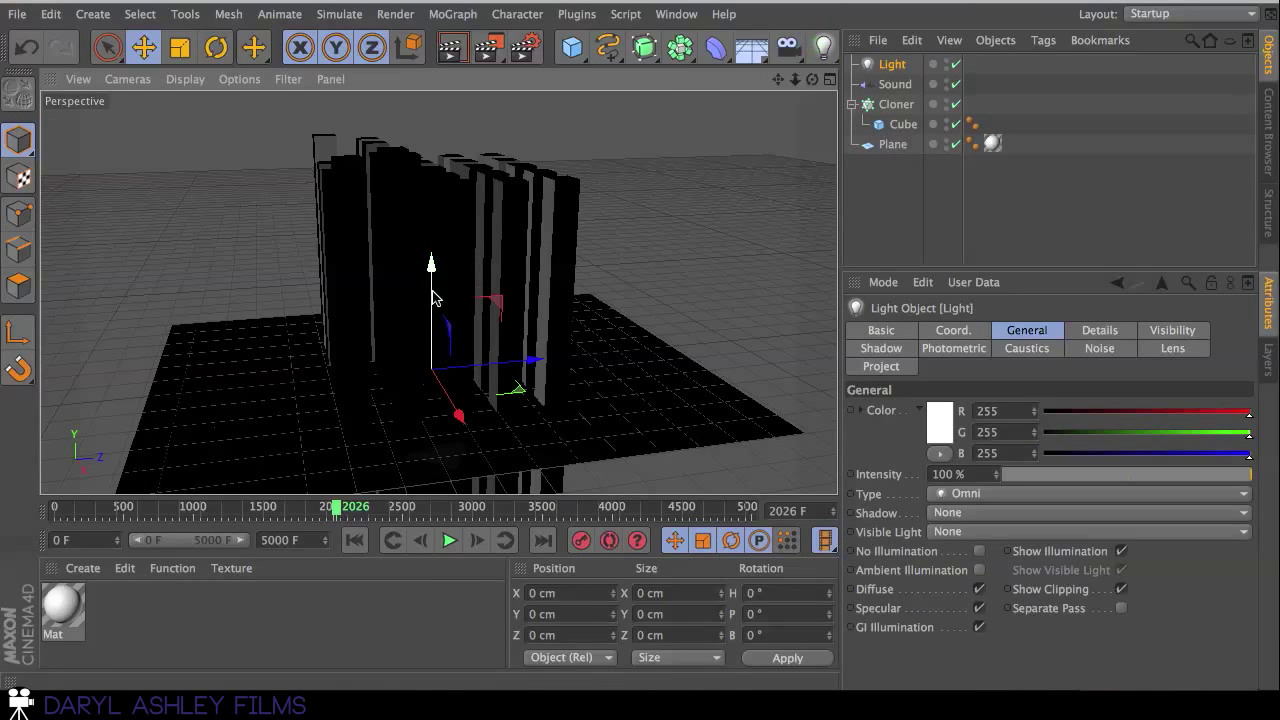
{"action": "left_click_drag", "start_coordinate": [431, 271], "coordinate": [640, 343]}
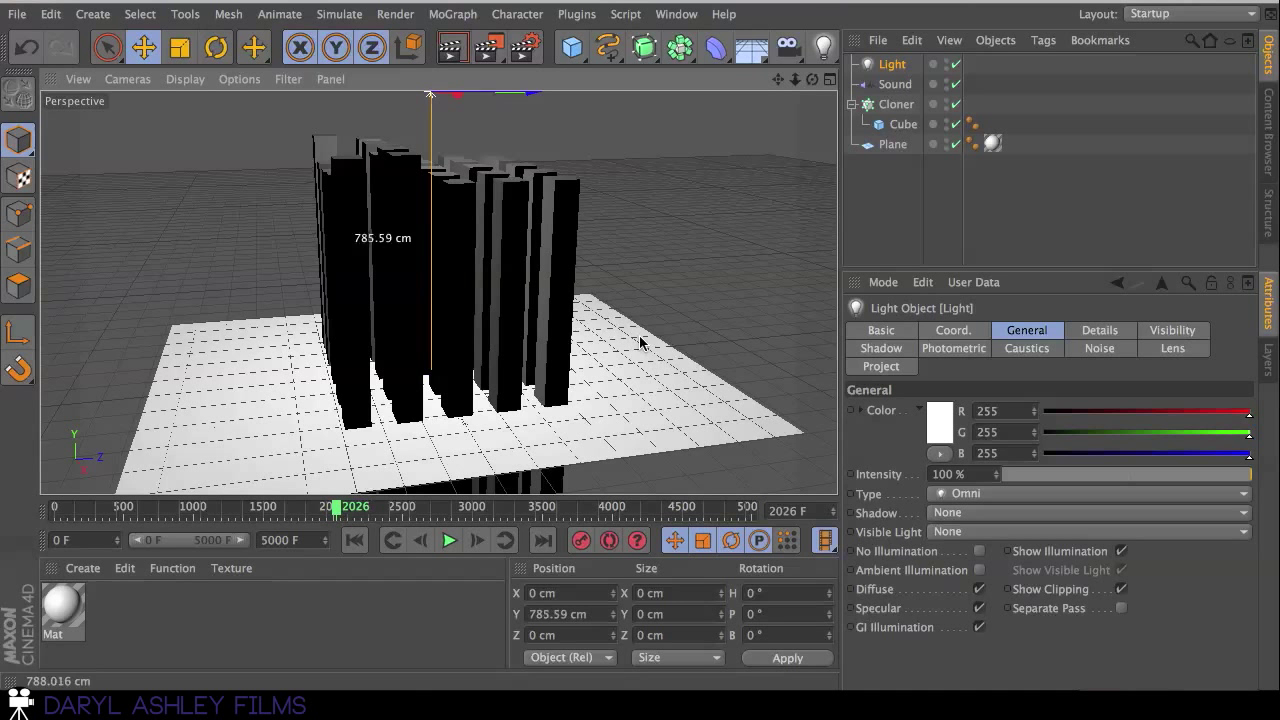
Add a second omni light in front of the pillars at about X 716 cm and test-render the view
{"action": "left_click", "coordinate": [822, 46]}
{"action": "left_click_drag", "start_coordinate": [463, 424], "coordinate": [408, 430]}
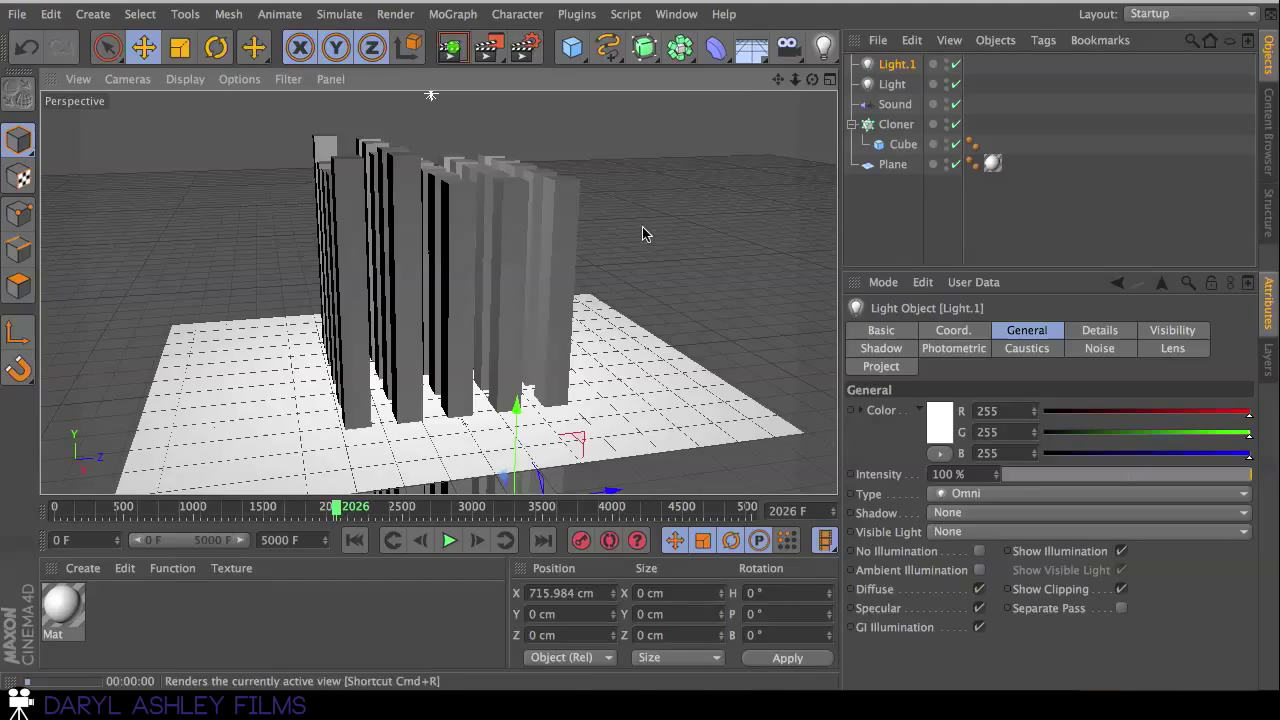
{"action": "left_click", "coordinate": [902, 241]}
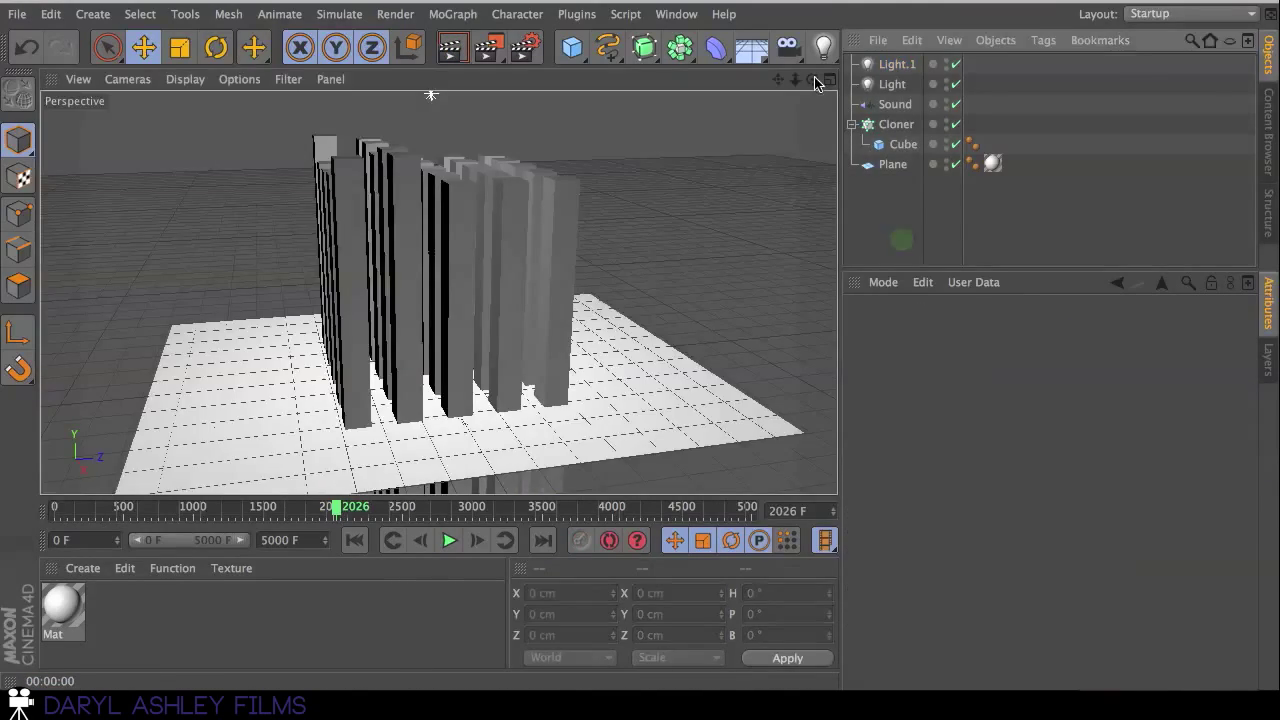
Inspect the Display options in the Cloner's Transform settings and reselect the Sound effector
{"action": "mouse_move", "coordinate": [814, 80]}
{"action": "left_mouse_down"}
{"action": "mouse_move", "coordinate": [644, 343]}
{"action": "mouse_move", "coordinate": [601, 263]}
{"action": "left_mouse_up"}
{"action": "left_click", "coordinate": [533, 277]}
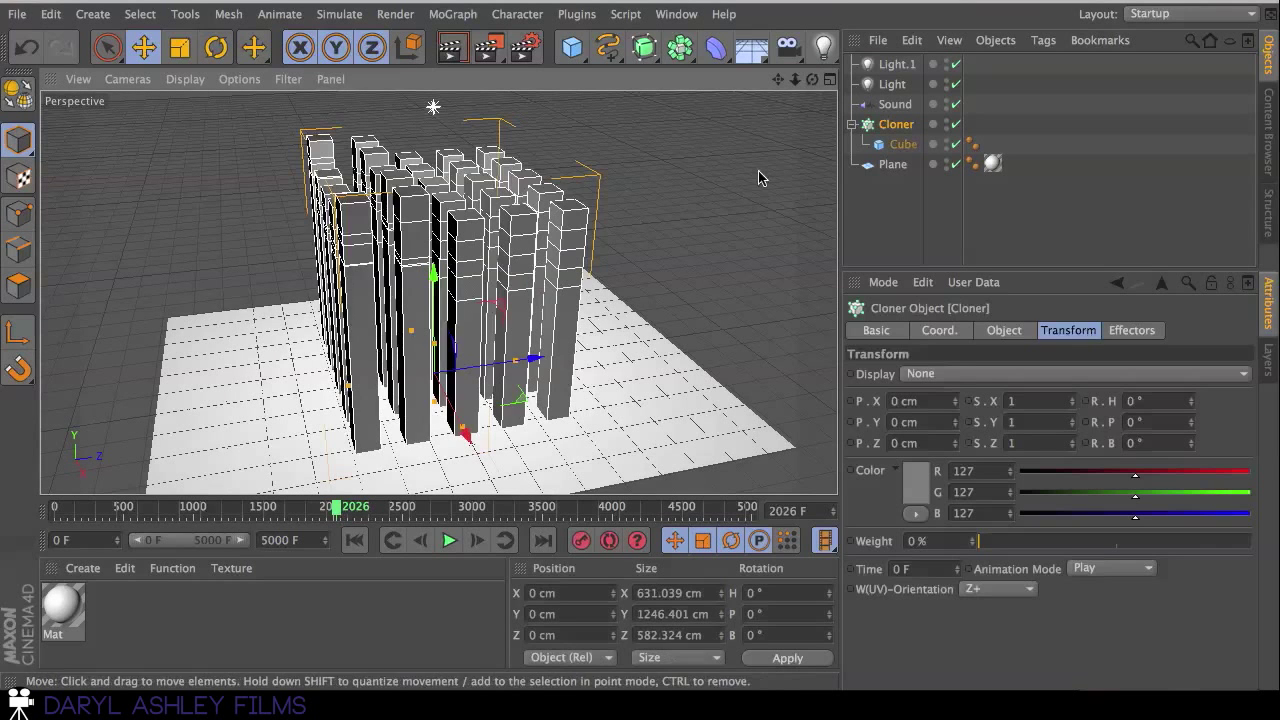
{"action": "left_click", "coordinate": [957, 373]}
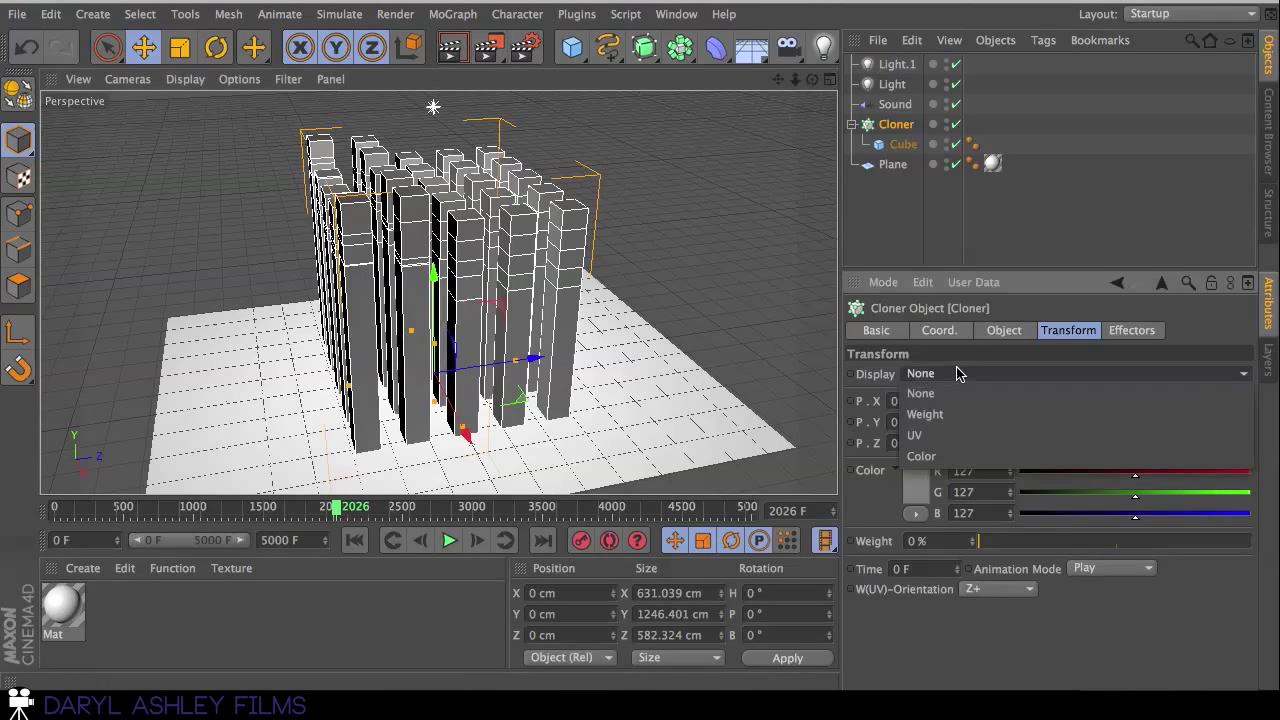
{"action": "left_click", "coordinate": [1070, 215]}
{"action": "left_click", "coordinate": [896, 104]}
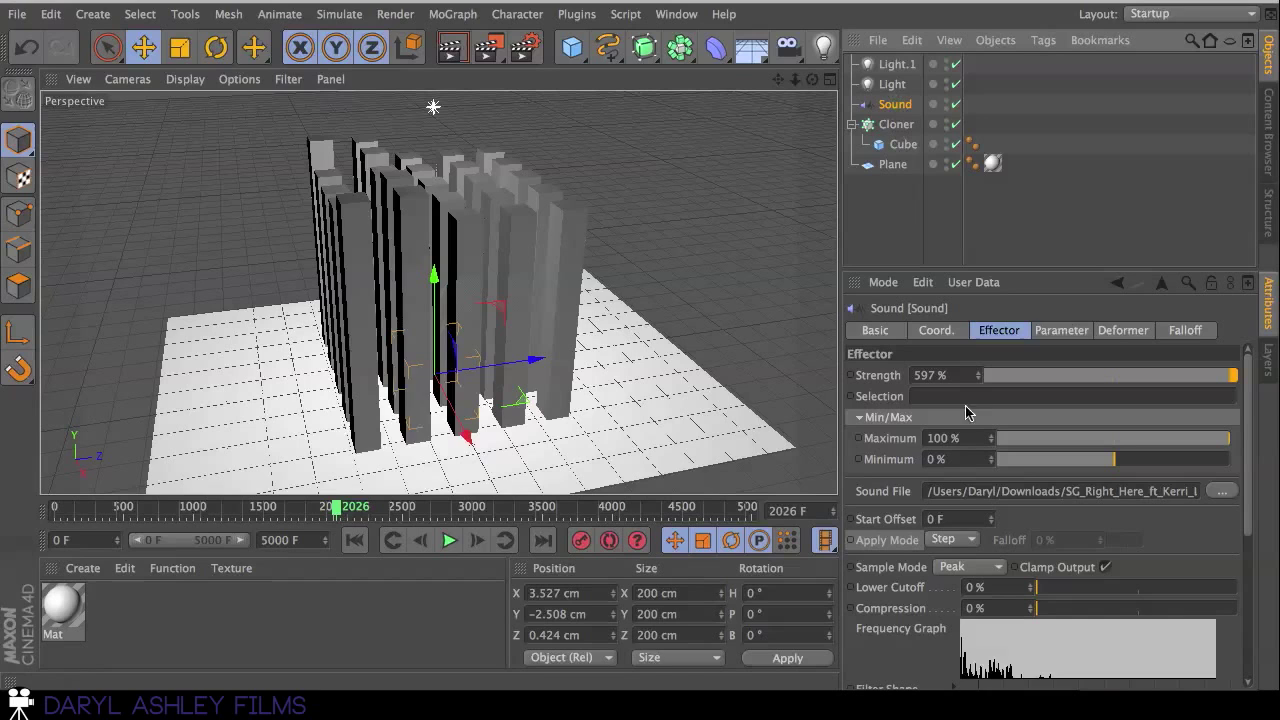